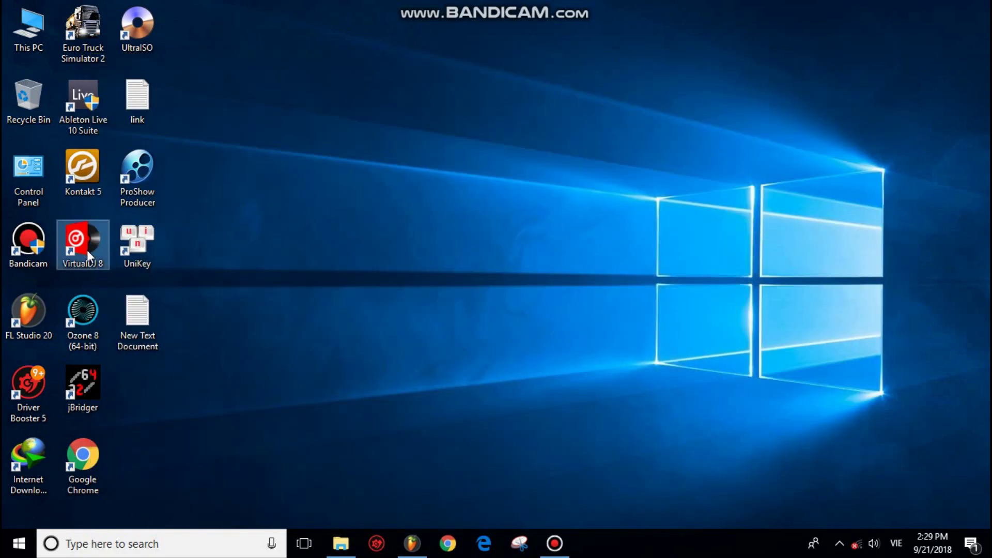
Step: Launch VirtualDJ, dismiss the welcome window, and load Javi_Mula_Come_On_Acapella from the Acapella folder onto deck B to read its BPM
double_click(83, 243)
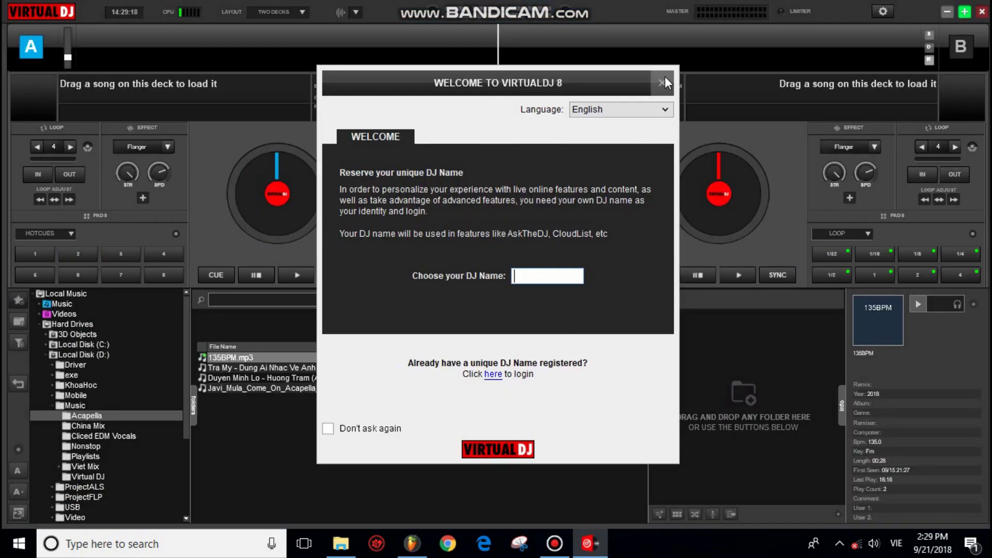
click(663, 83)
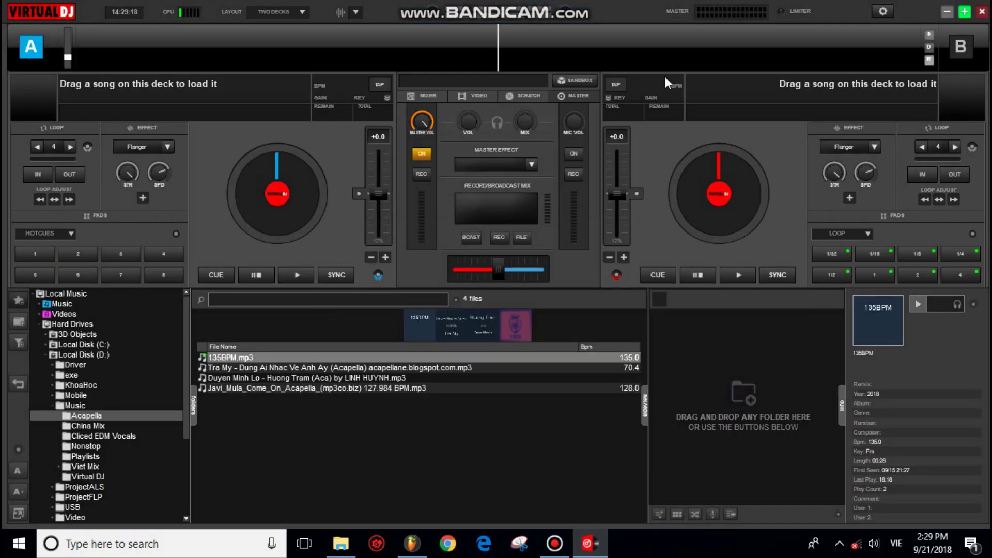
click(340, 543)
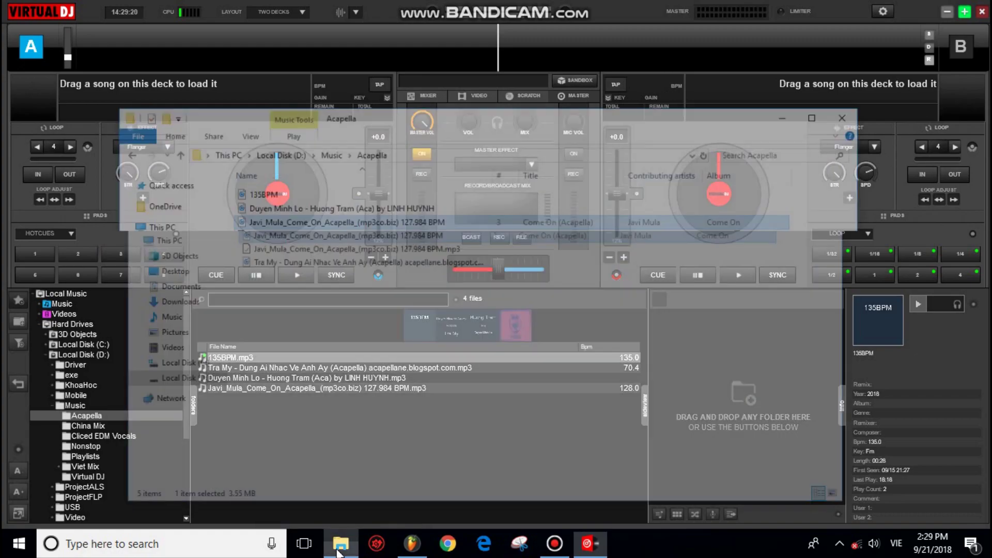
drag(314, 184, 328, 229)
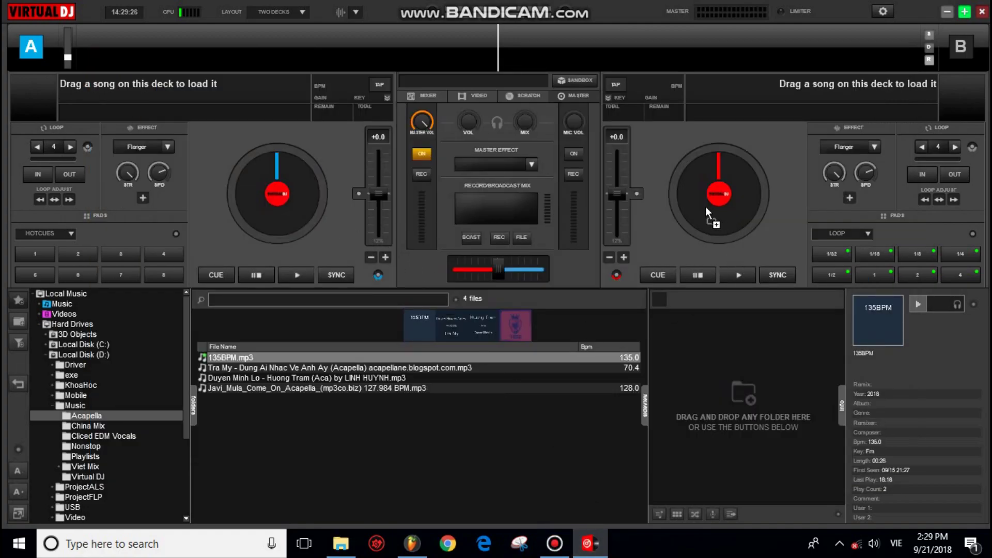
drag(708, 213, 700, 211)
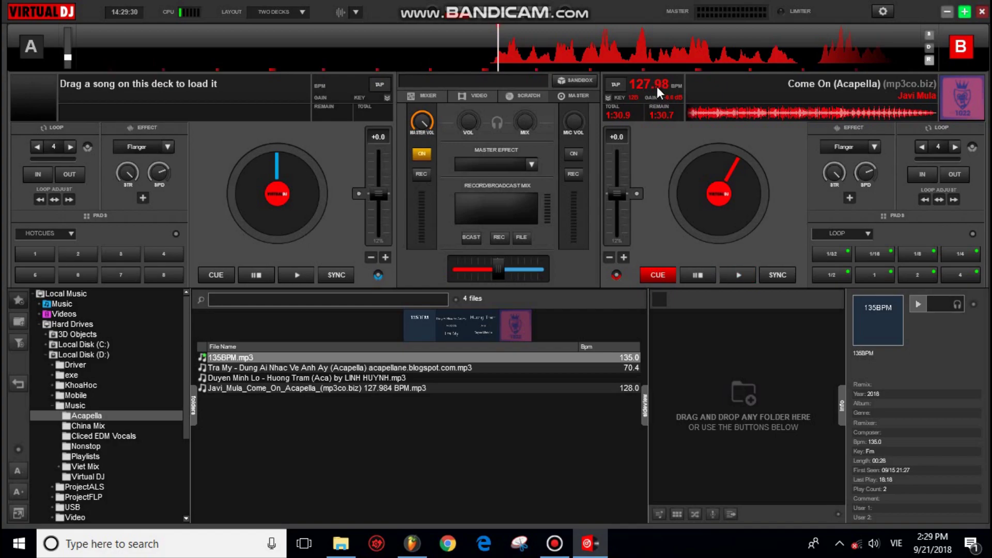
Step: Add the Javi_Mula_Come_On_Acapella file to Track 1 of the FL Studio playlist, starting midway through bar 2
click(341, 544)
drag(357, 181, 421, 129)
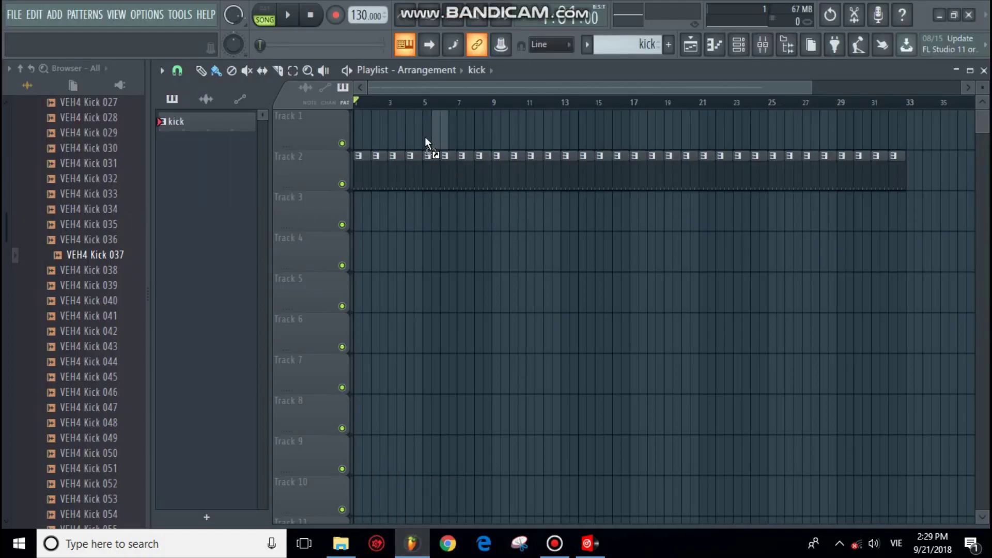
drag(383, 137, 385, 137)
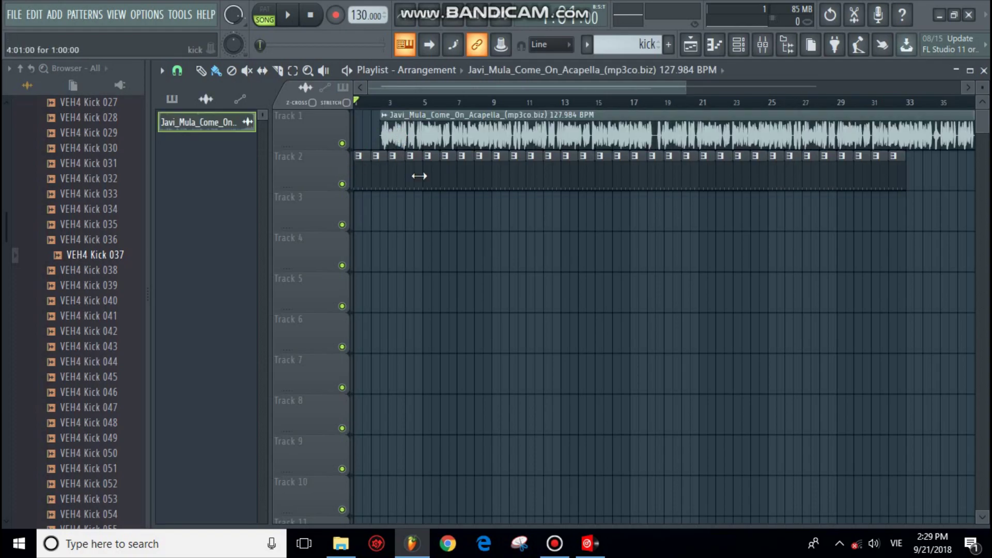
Step: Open the acapella clip's sample settings and set its time stretching mode to Auto
scroll(417, 175, up, 4)
drag(433, 88, 338, 89)
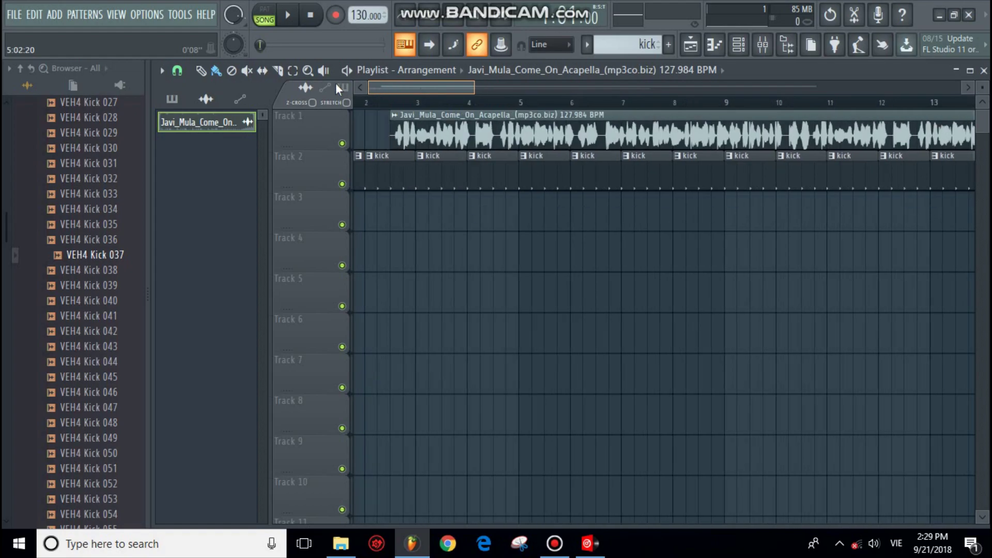
scroll(379, 155, up, 4)
scroll(381, 154, up, 2)
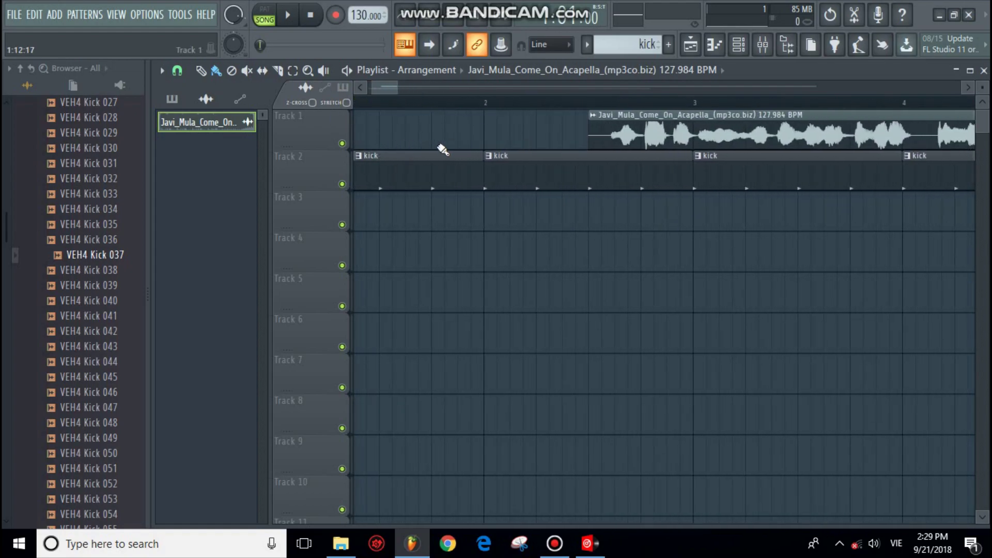
double_click(649, 132)
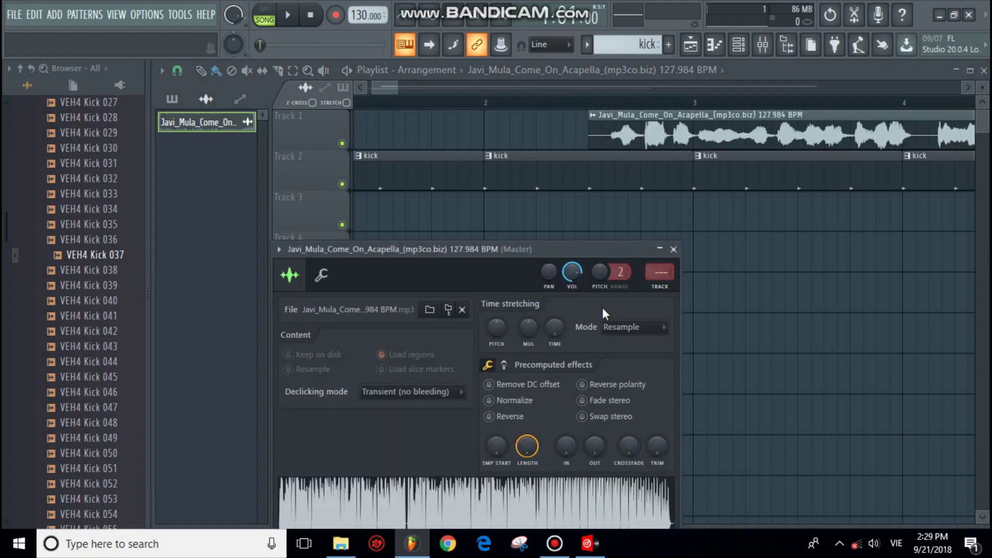
click(614, 327)
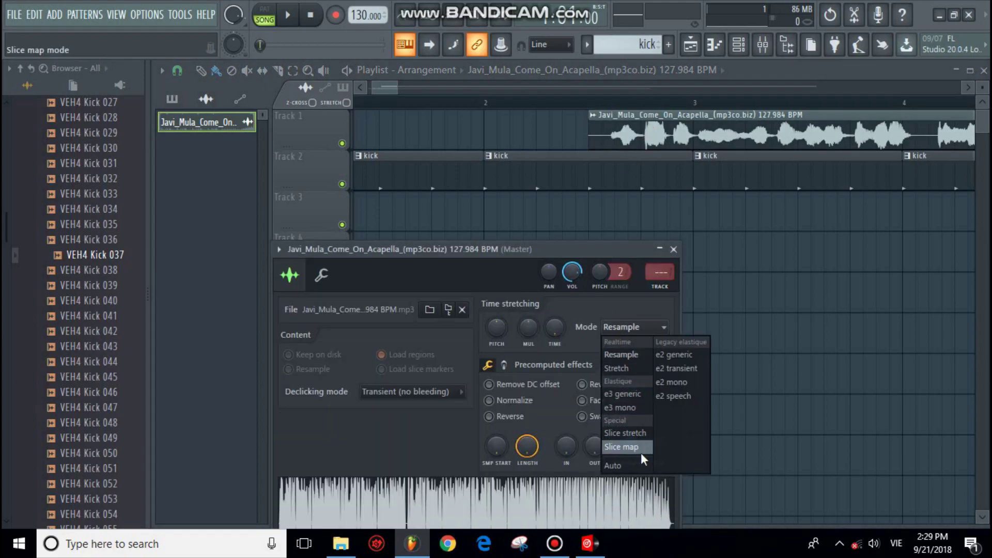
click(632, 464)
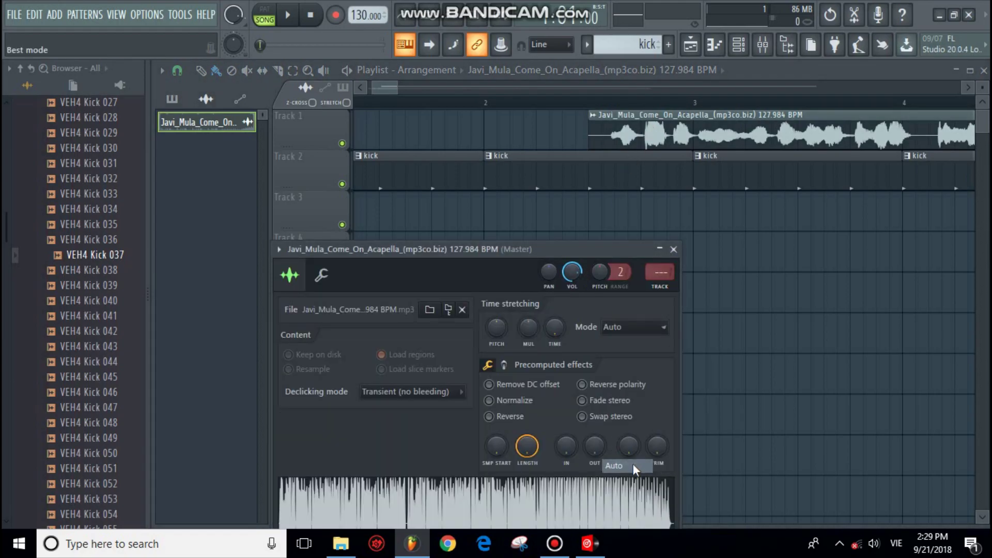
Step: Set the acapella sample's tempo to 127.98 BPM, checking the value against VirtualDJ, and close its settings
click(556, 327)
click(568, 350)
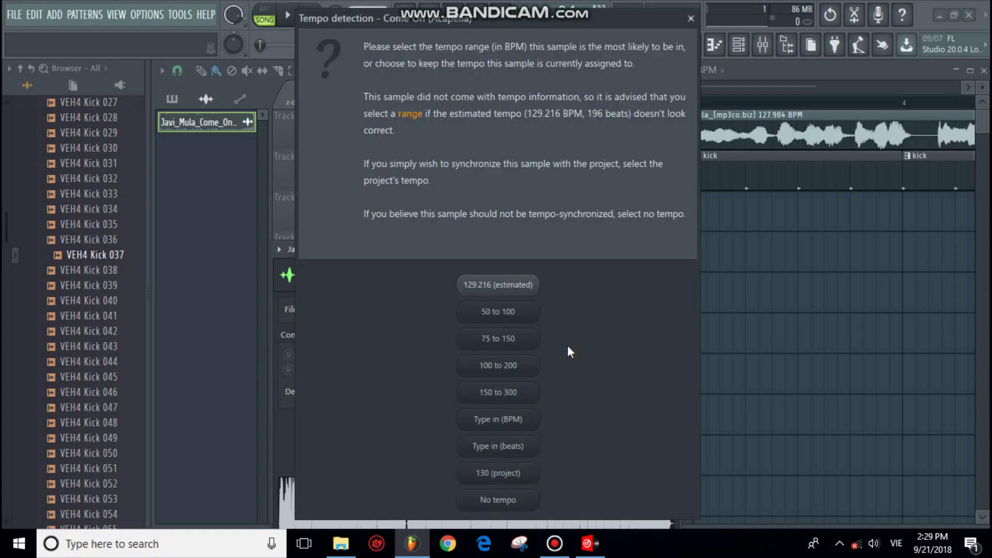
click(532, 422)
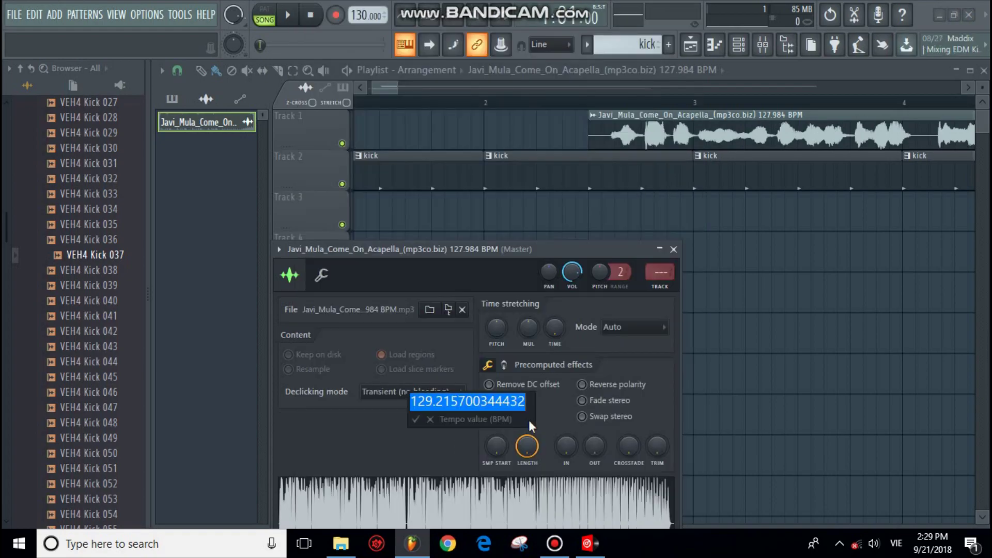
text(12)
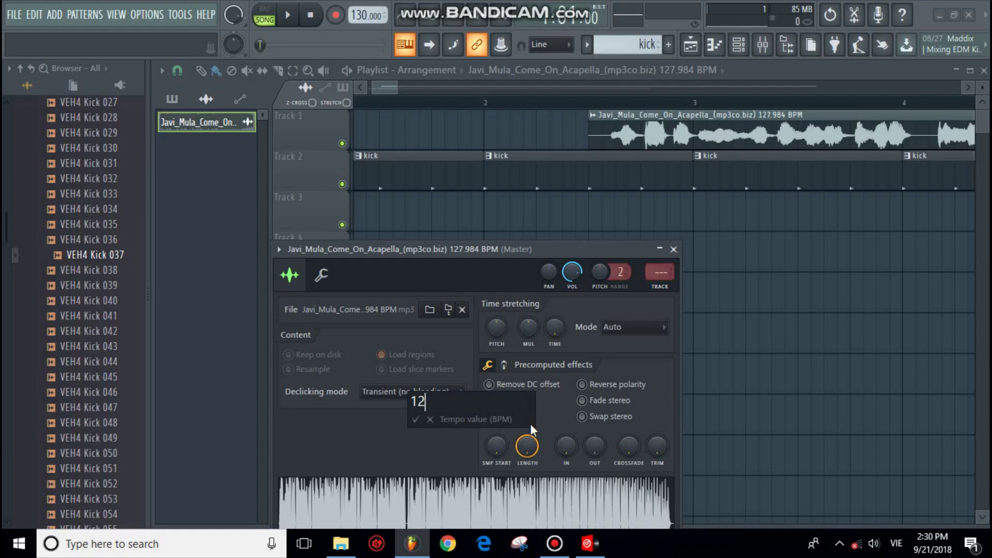
text(7.98)
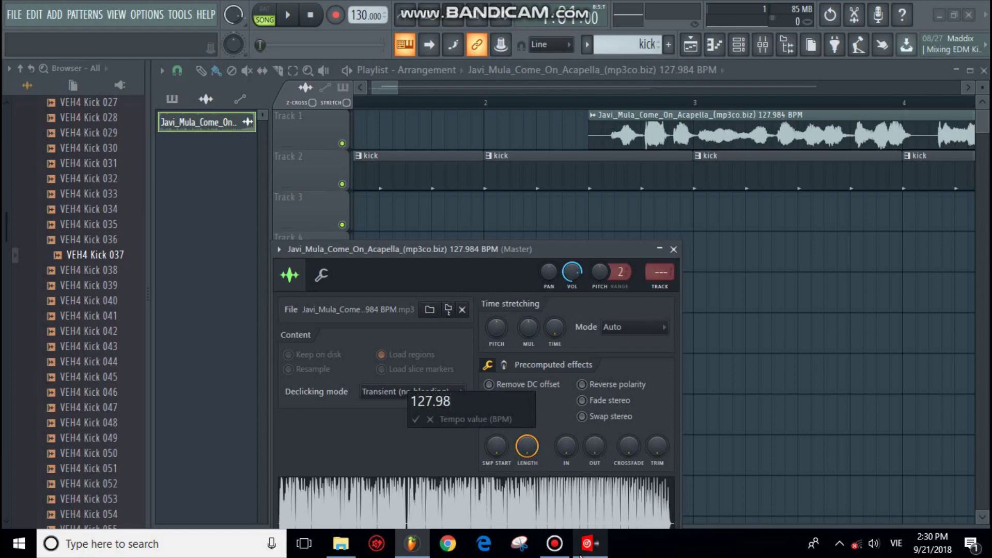
click(584, 547)
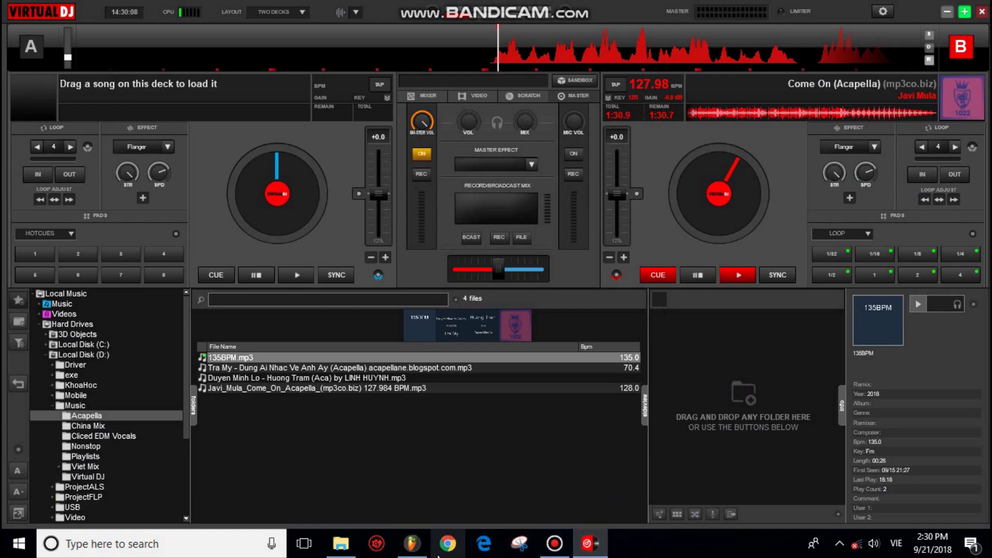
click(412, 543)
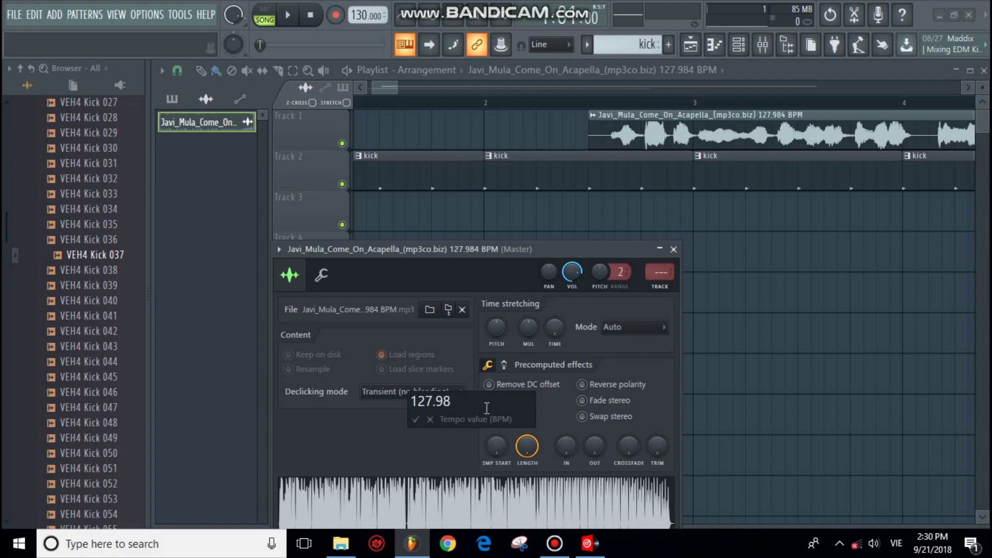
key(Return)
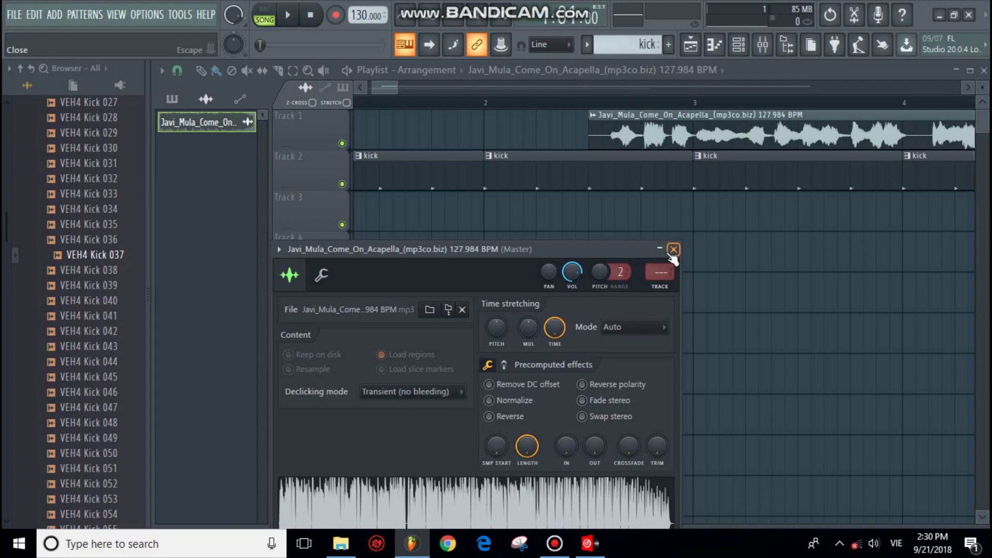
click(674, 250)
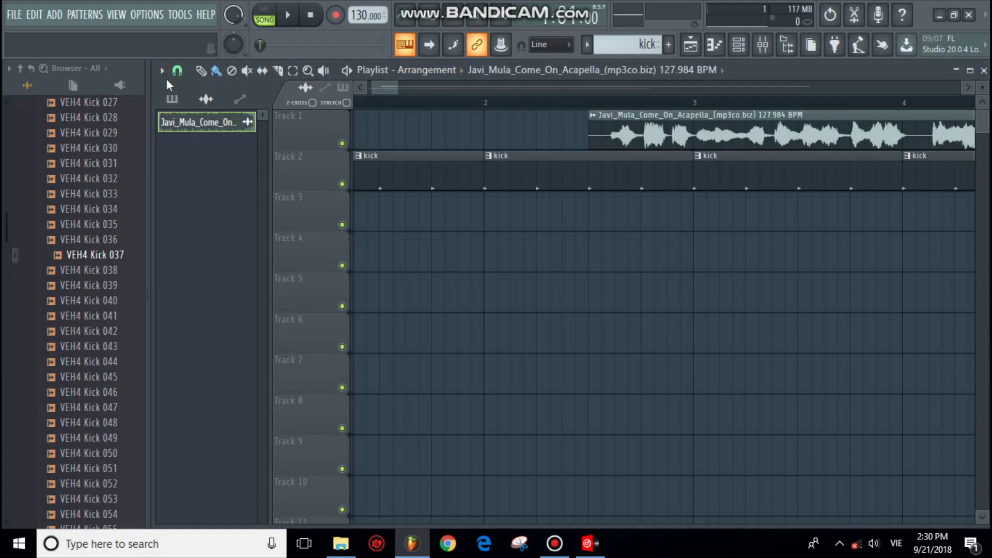
Step: Turn off playlist grid snapping and move the acapella clip to start near the second kick of bar 1, checking it by playback
click(188, 75)
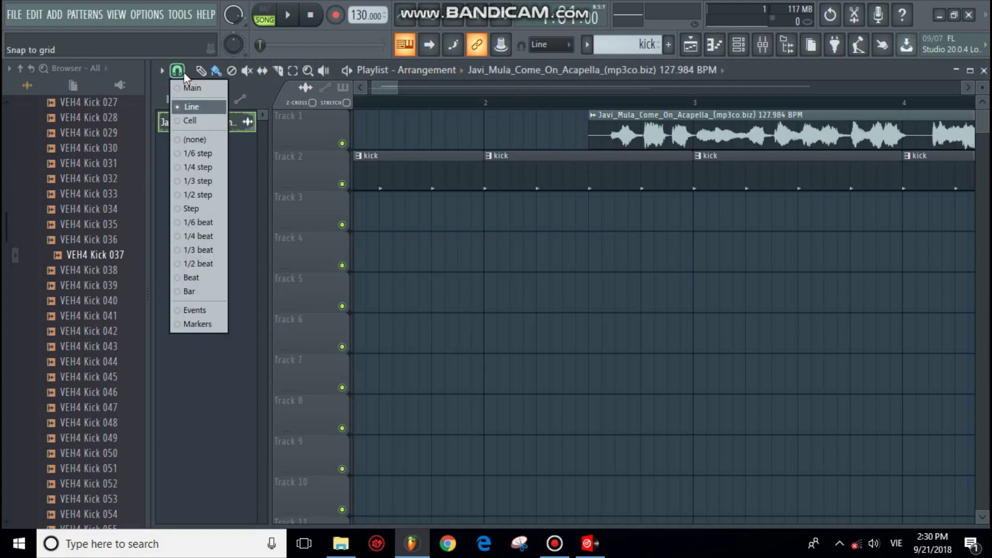
click(208, 141)
drag(639, 122, 477, 123)
drag(374, 92, 366, 96)
key(space)
key(space)
drag(614, 141, 467, 137)
key(space)
key(space)
drag(470, 134, 525, 133)
click(405, 102)
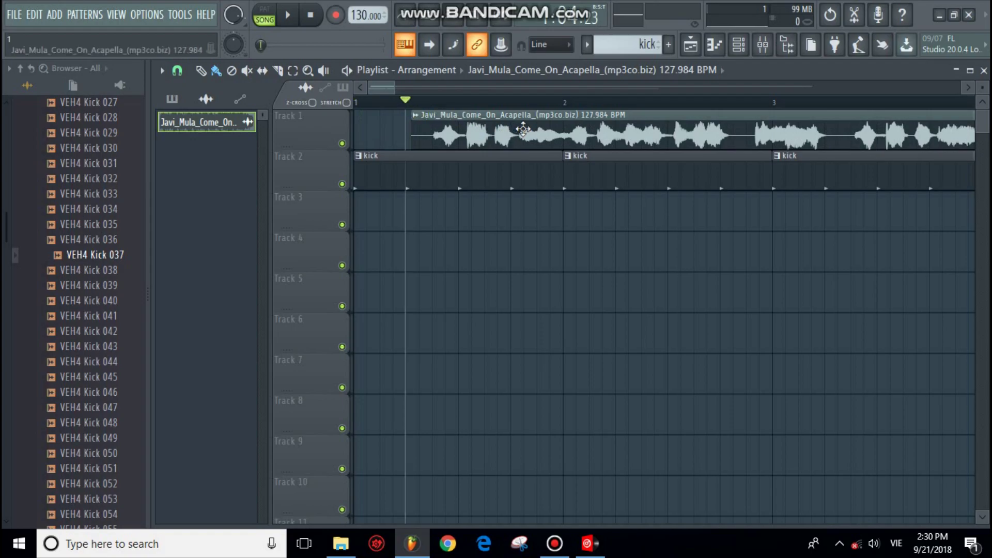
Step: Play the arrangement and nudge the acapella clip slightly earlier to line its vocal up with the kick
key(space)
scroll(506, 137, up, 2)
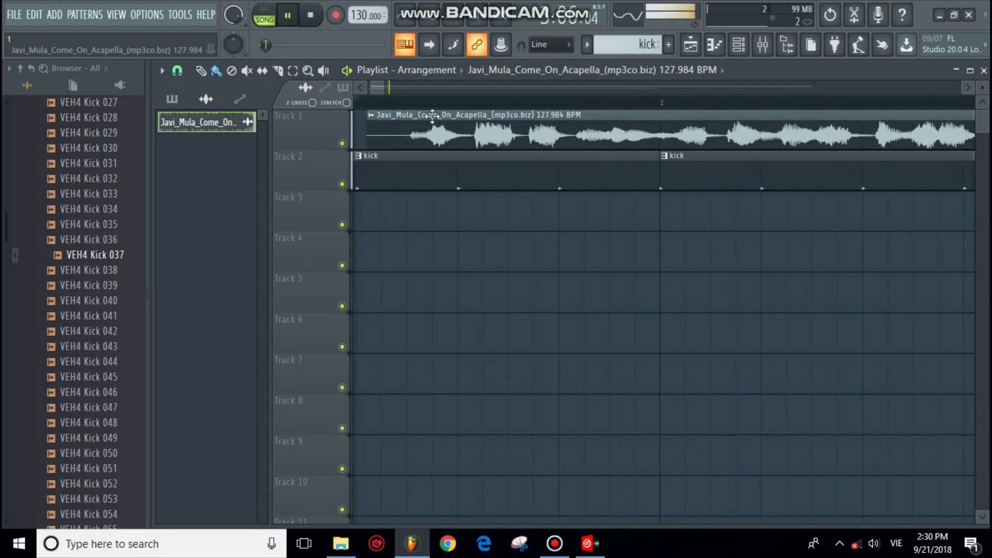
drag(373, 85, 323, 100)
scroll(488, 135, up, 1)
key(space)
key(space)
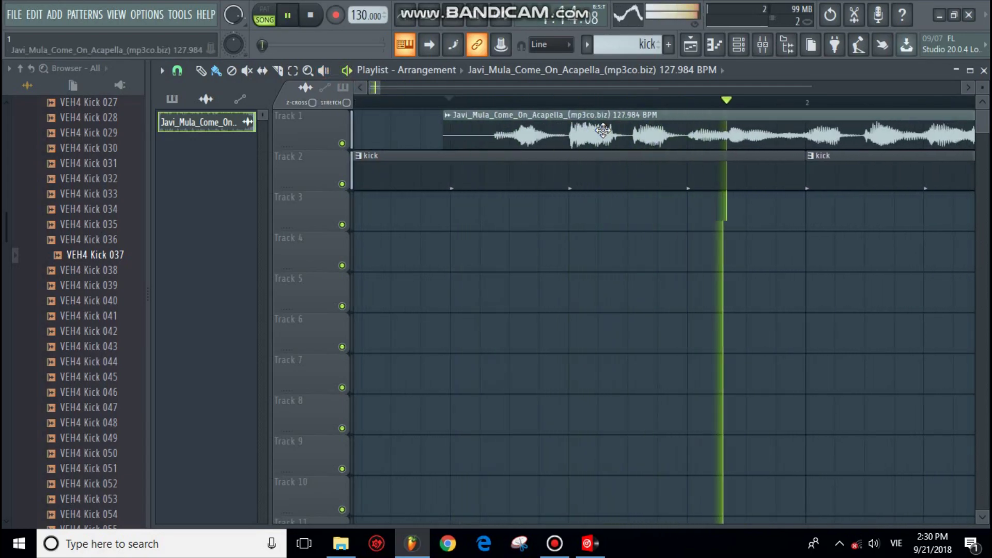
scroll(563, 154, up, 3)
scroll(562, 154, up, 1)
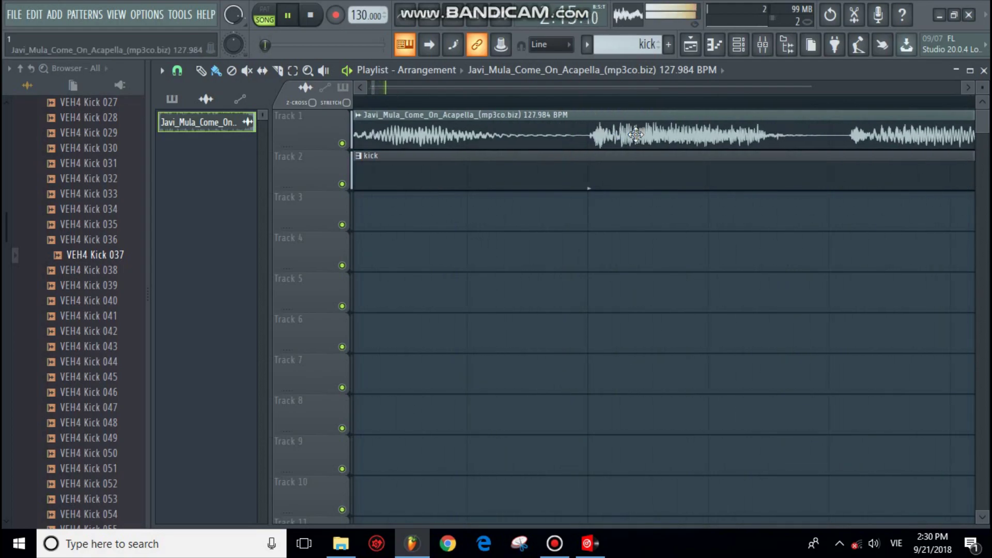
drag(634, 137, 616, 145)
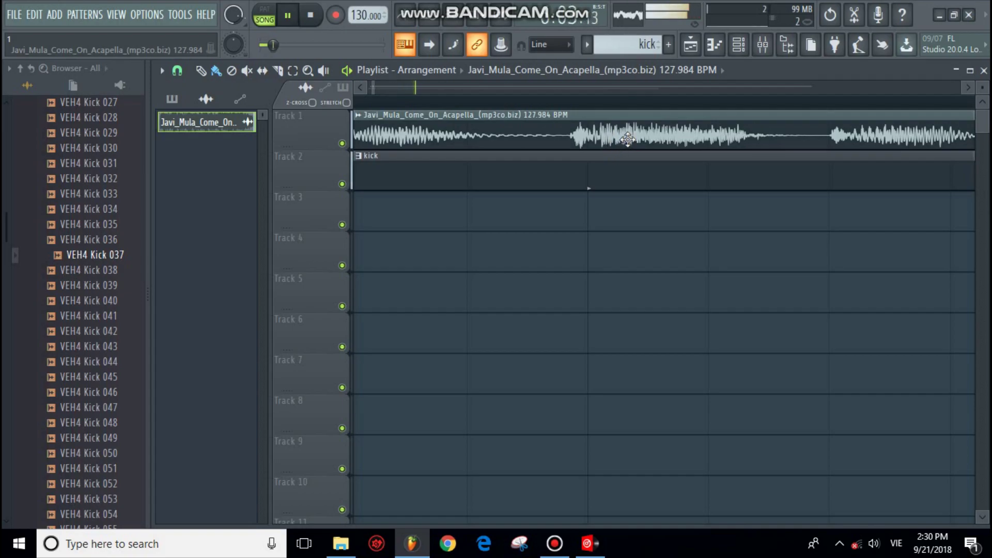
key(space)
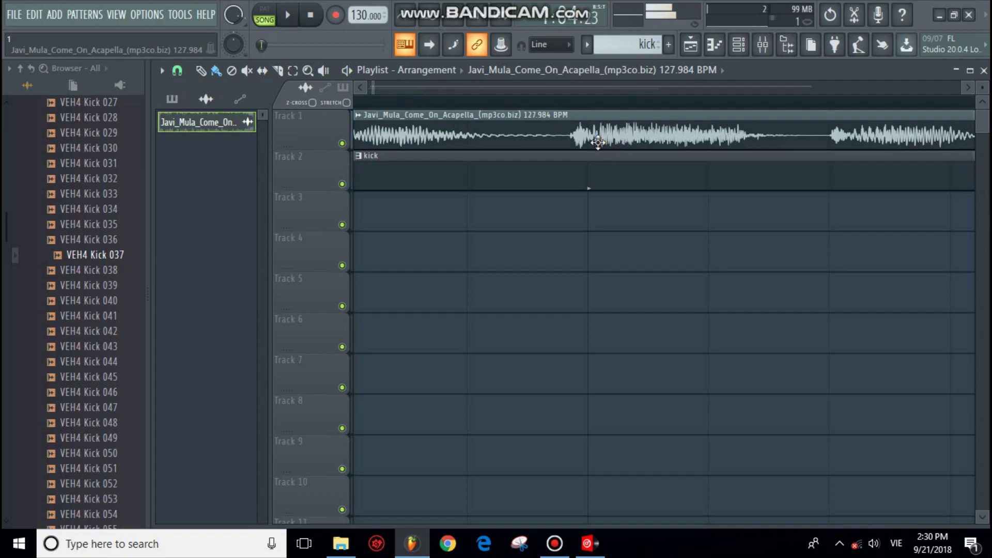
Step: Set playlist snapping back to Line, shift the acapella clip to start around bar 3, and play it against the kick
scroll(553, 127, down, 5)
scroll(554, 128, down, 3)
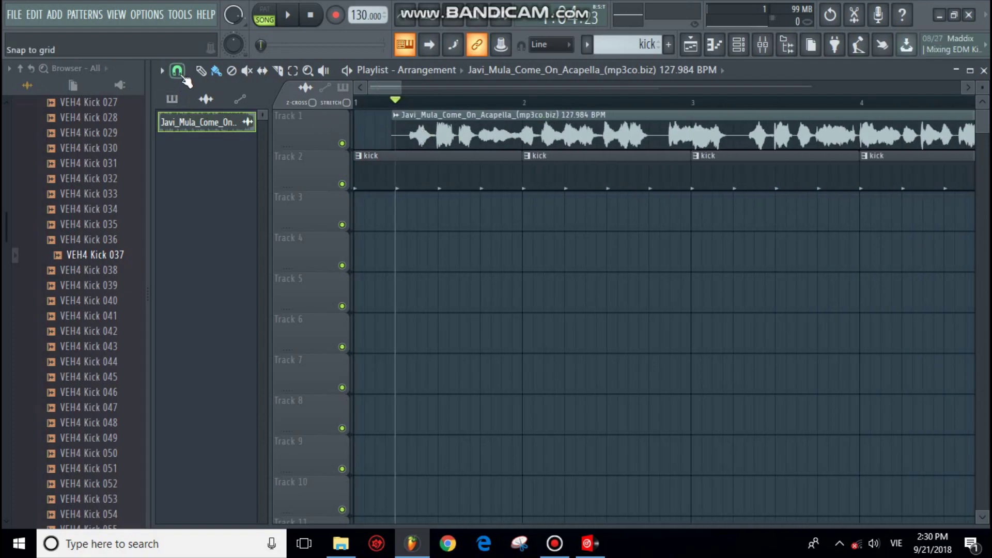
click(181, 74)
click(202, 107)
drag(470, 146, 759, 155)
key(space)
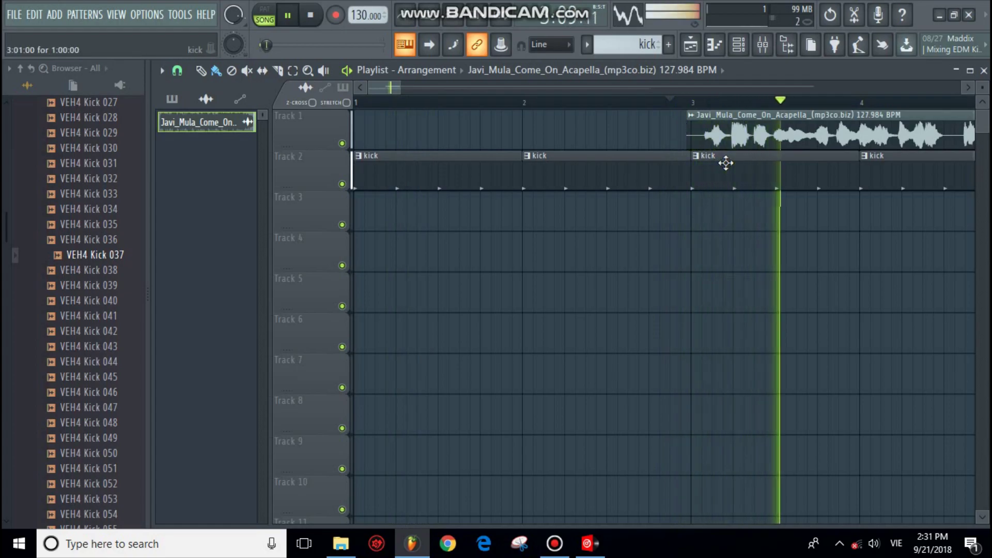
key(space)
Step: Move the acapella clip on Track 1 to start around bar 5 and audition it with the kick
scroll(582, 160, down, 3)
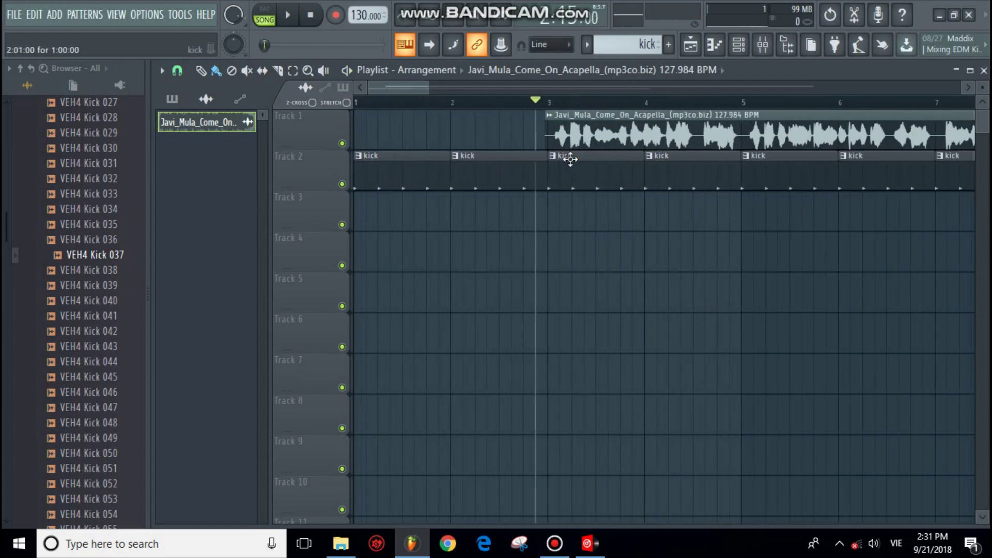
drag(562, 132, 697, 136)
key(space)
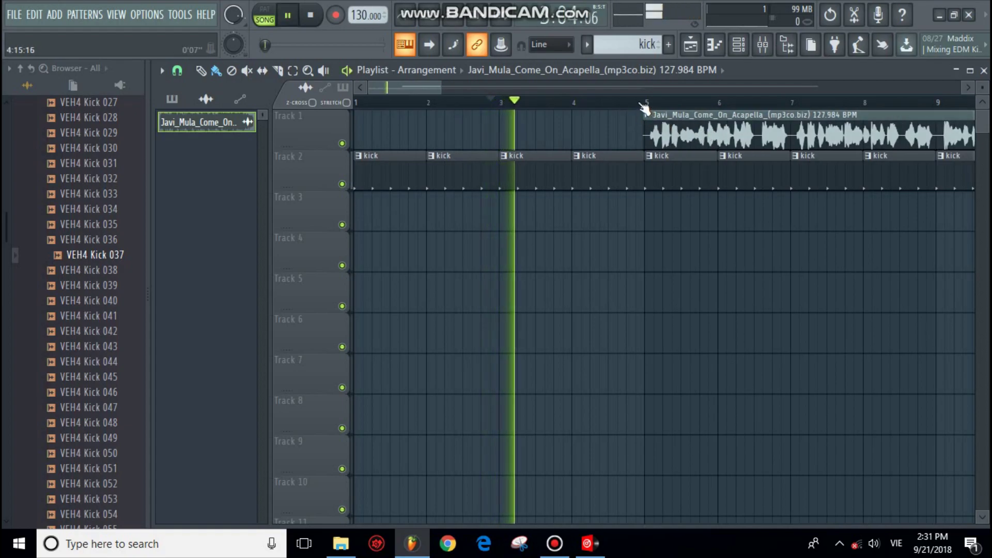
key(space)
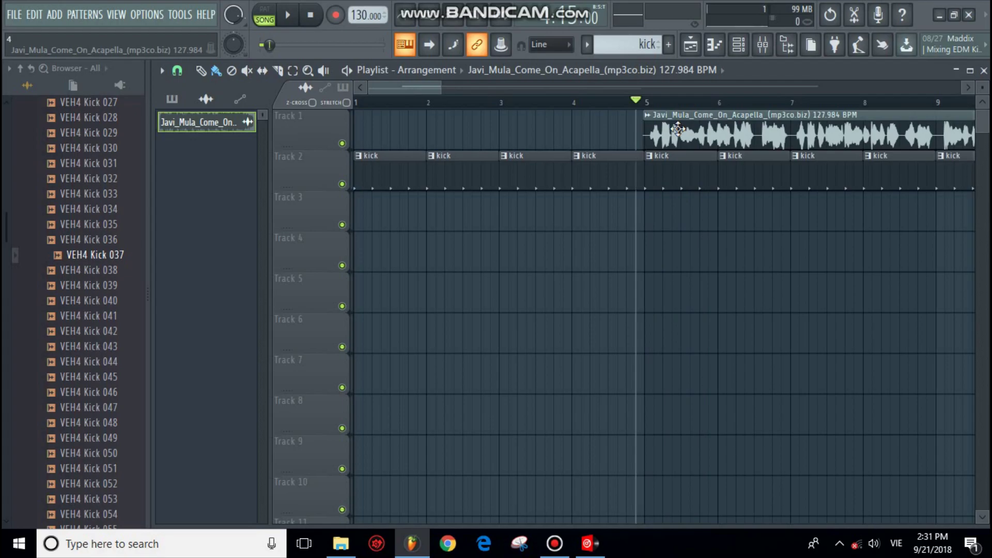
Step: Show the channel rack and open the options of the acapella audio channel
key(F6)
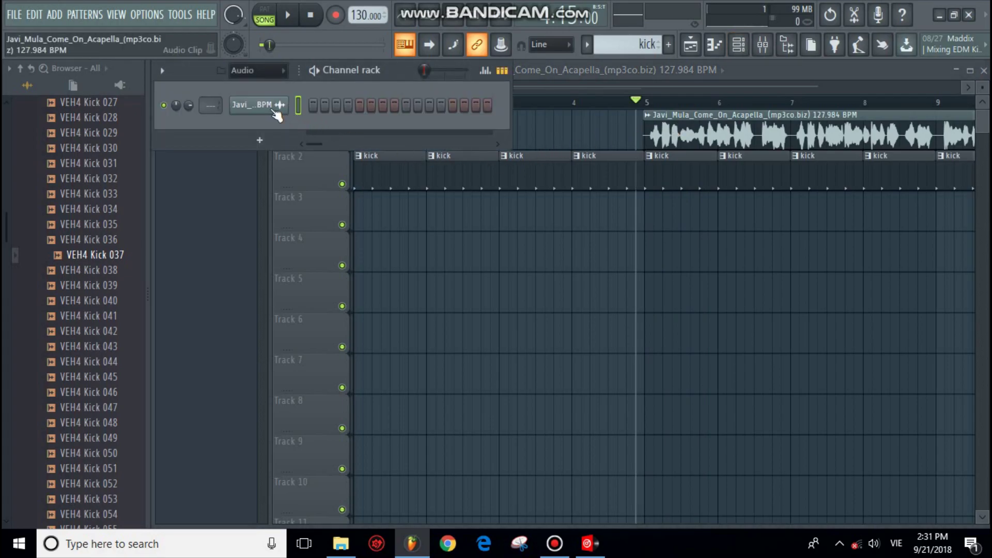
right_click(268, 107)
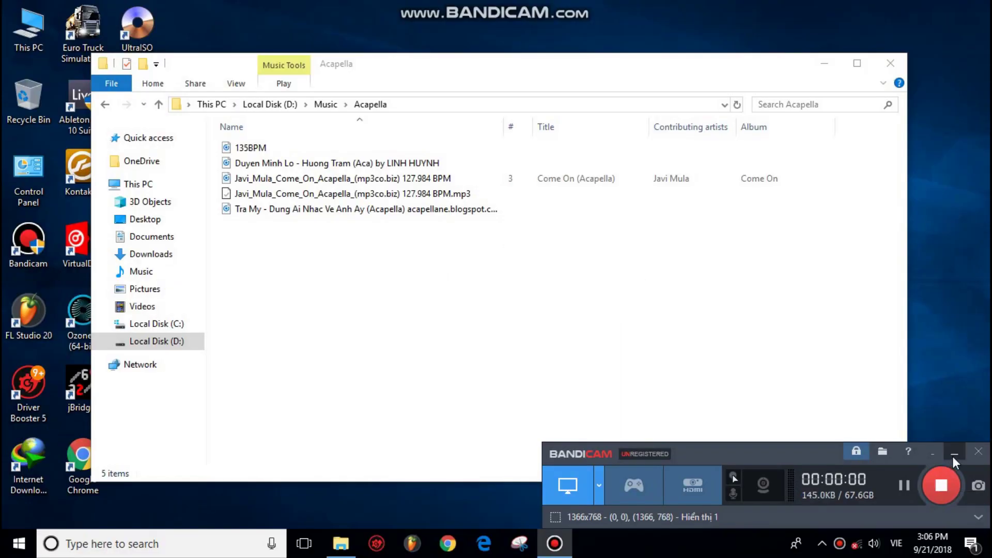
click(953, 457)
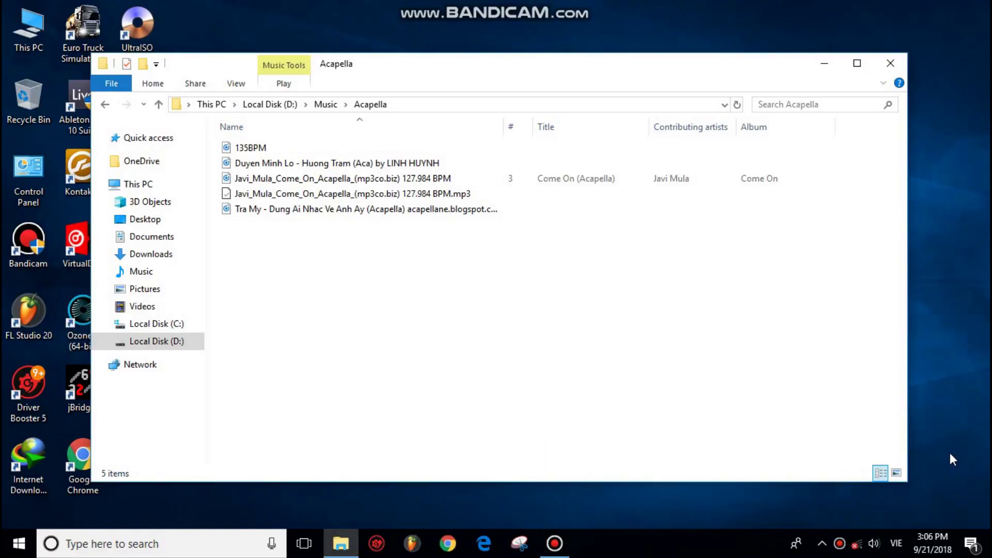
Step: Switch to VirtualDJ 8 from the desktop and dismiss its welcome dialog
click(819, 69)
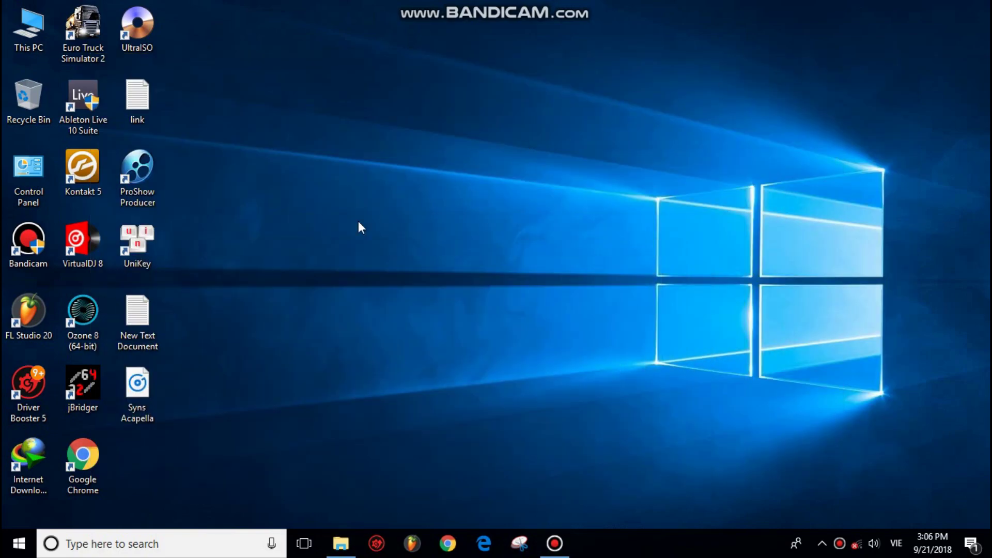
double_click(83, 246)
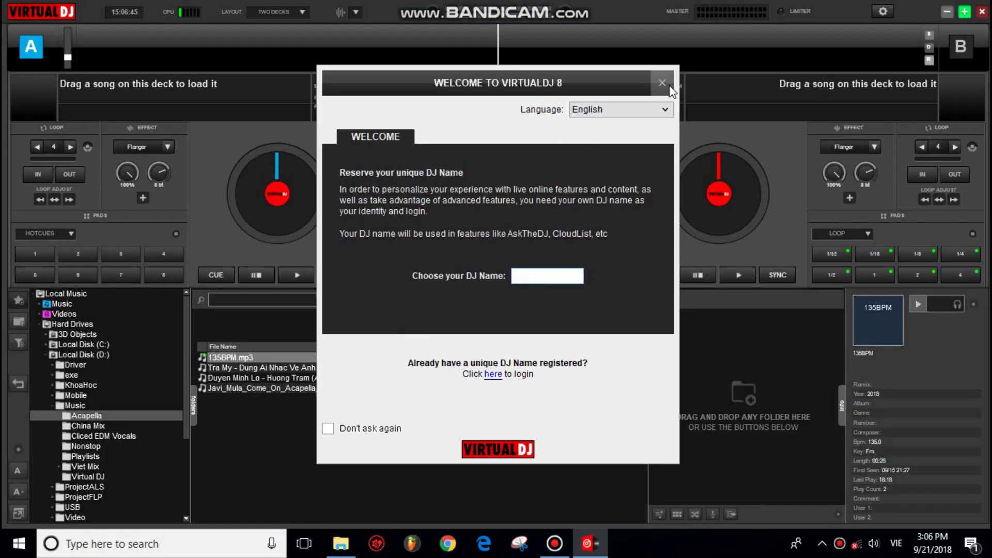
click(662, 83)
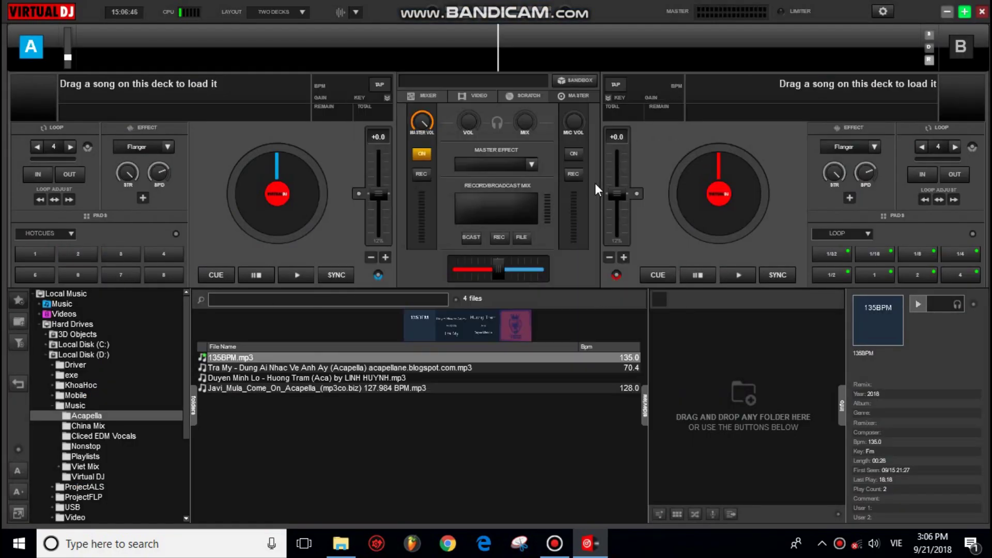
Step: Load the 135BPM track from the Acapella folder onto deck B
click(341, 543)
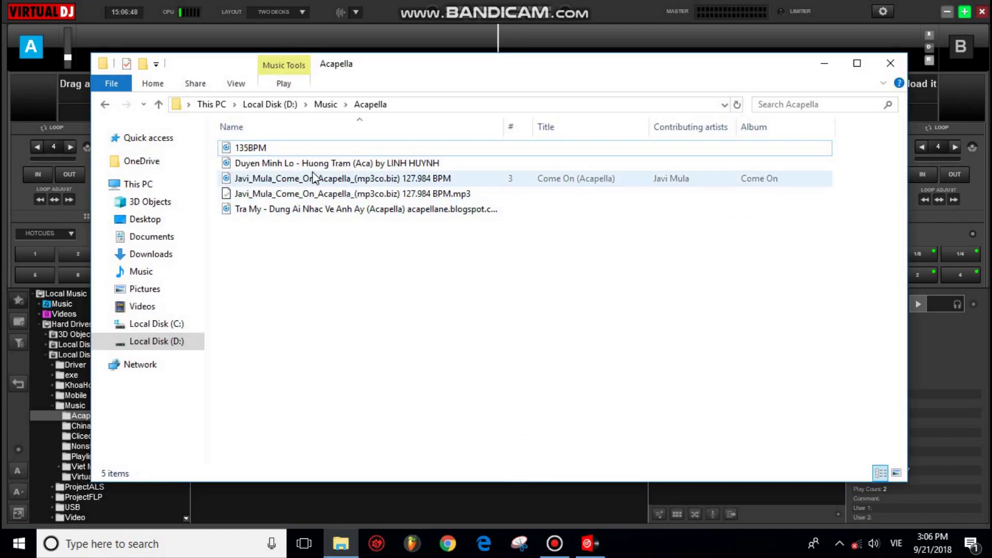
click(325, 163)
click(341, 150)
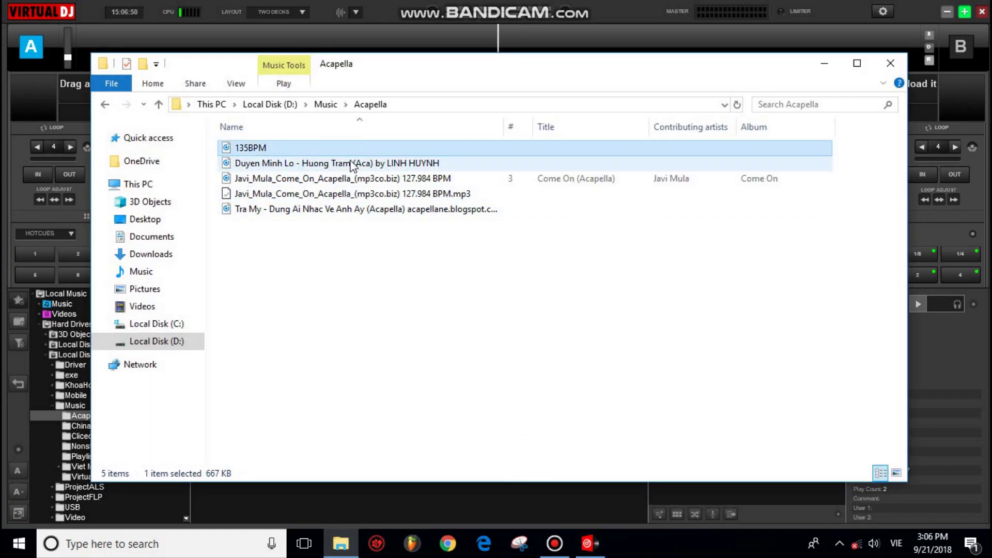
drag(341, 155, 687, 311)
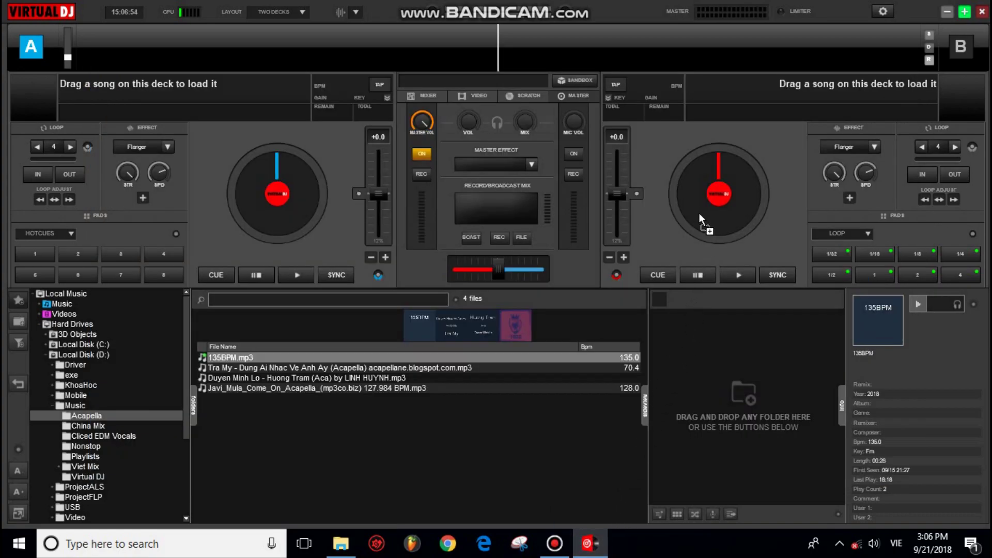
drag(700, 220, 703, 211)
Step: Keep deck B's pads in loop mode and activate a 4-beat loop on the 135BPM track
click(844, 236)
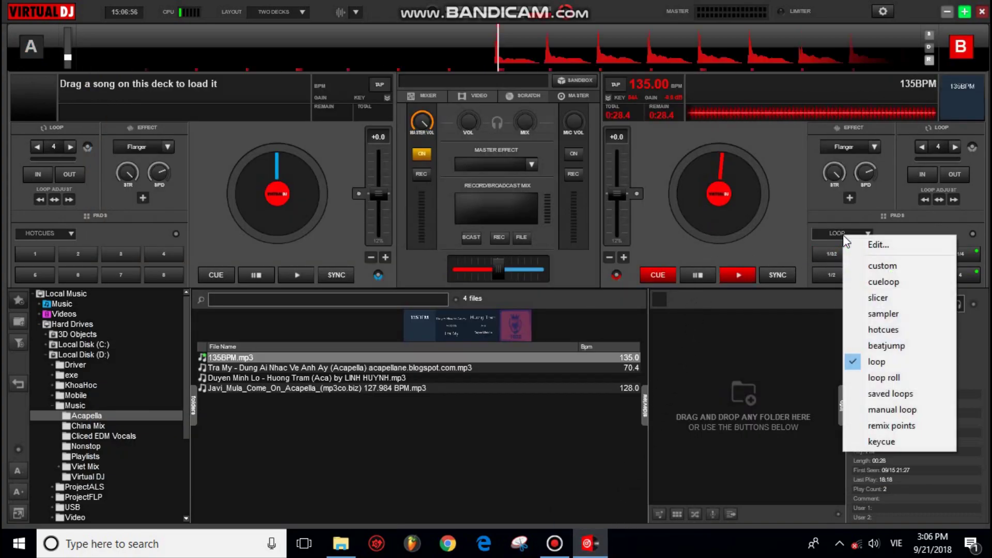
click(868, 360)
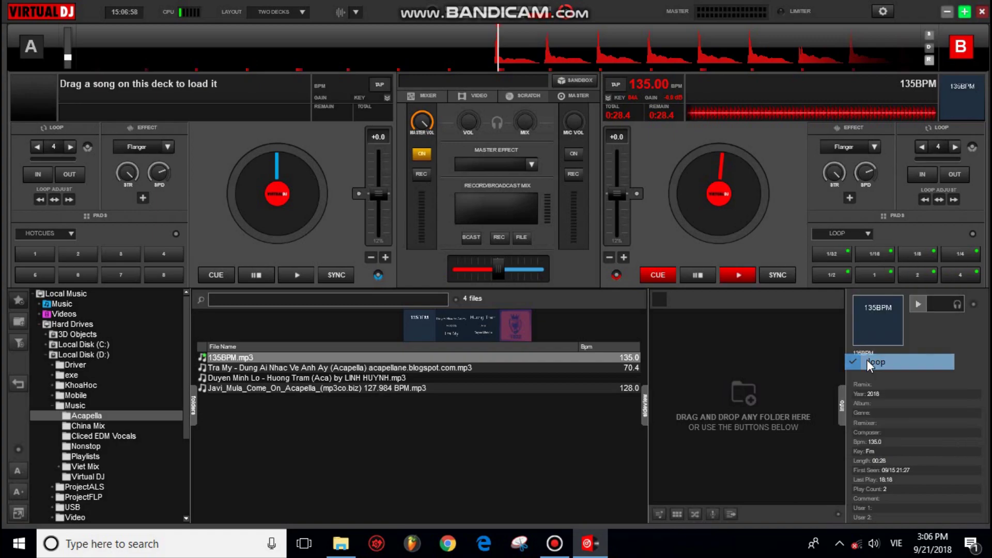
click(972, 278)
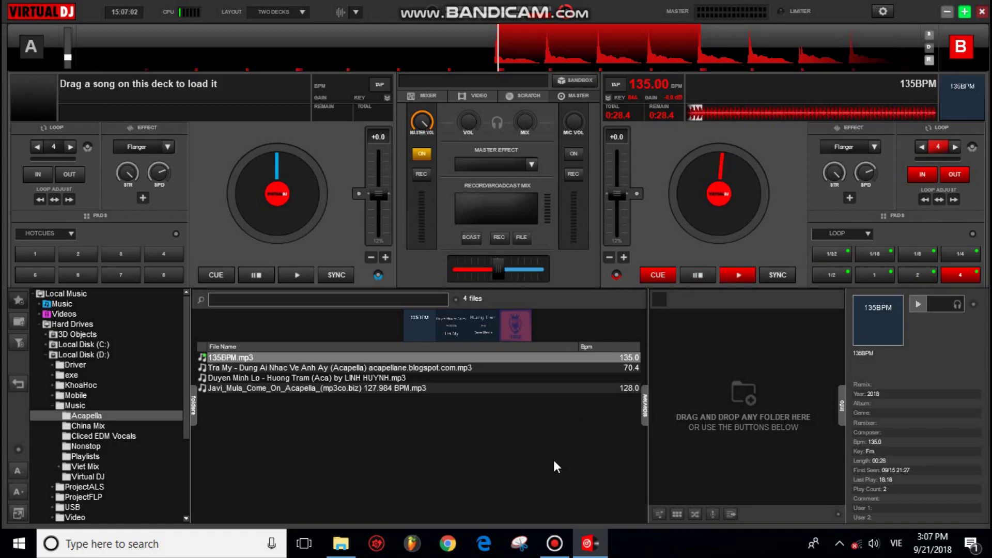
Step: Load the Javi Mula Come On acapella from the Acapella folder onto deck A
click(340, 543)
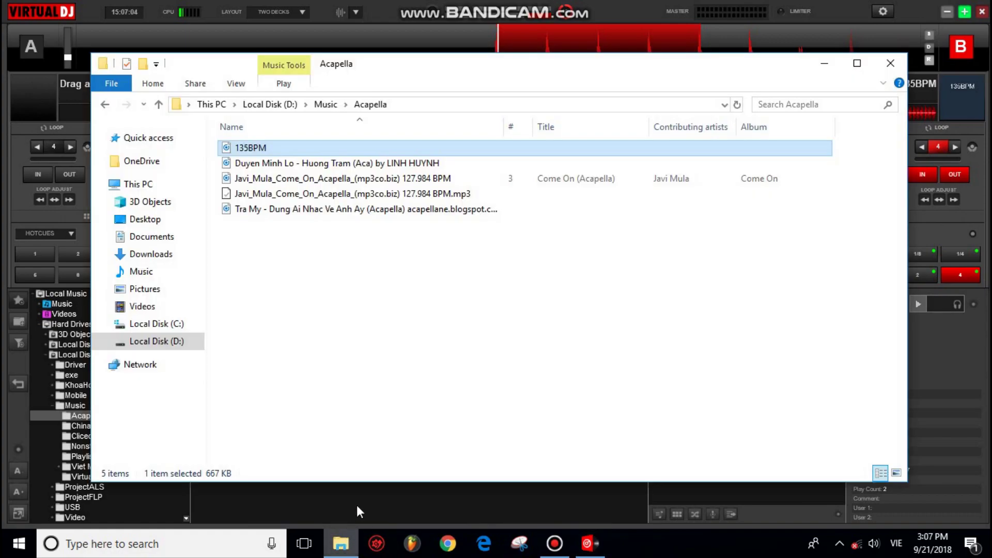
click(296, 179)
drag(297, 179, 534, 420)
drag(297, 220, 360, 152)
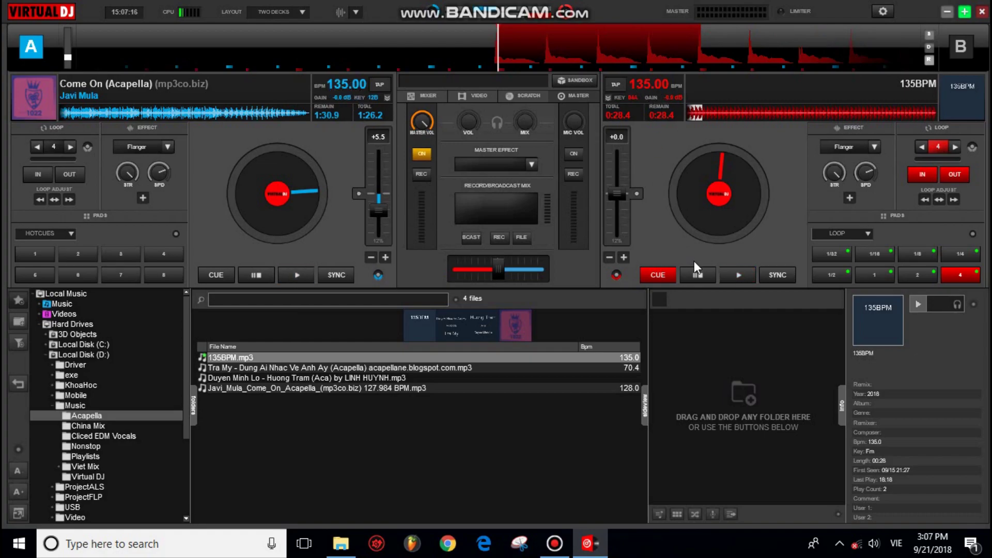
Step: Audition the looped kick together with the acapella, and return both decks to their starts
click(738, 275)
click(292, 274)
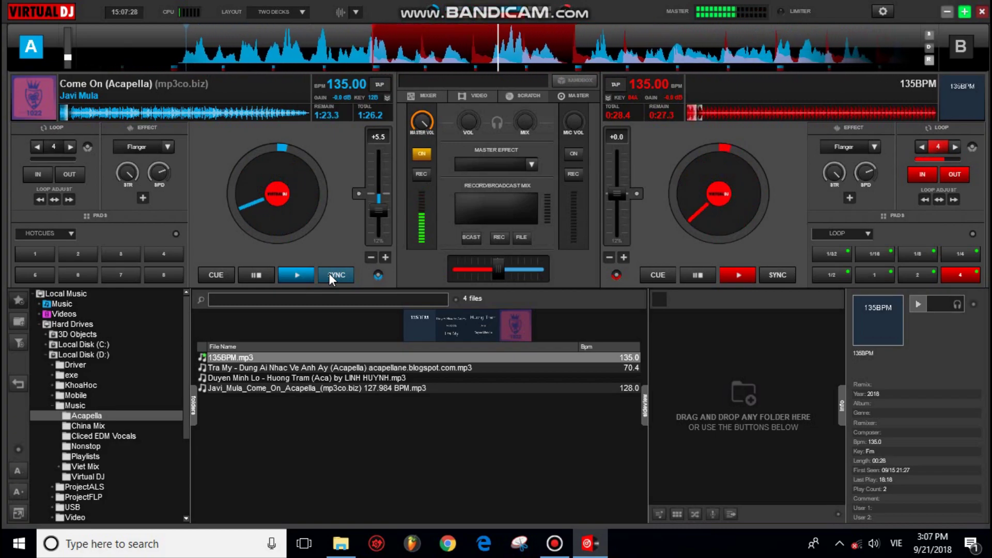
click(259, 278)
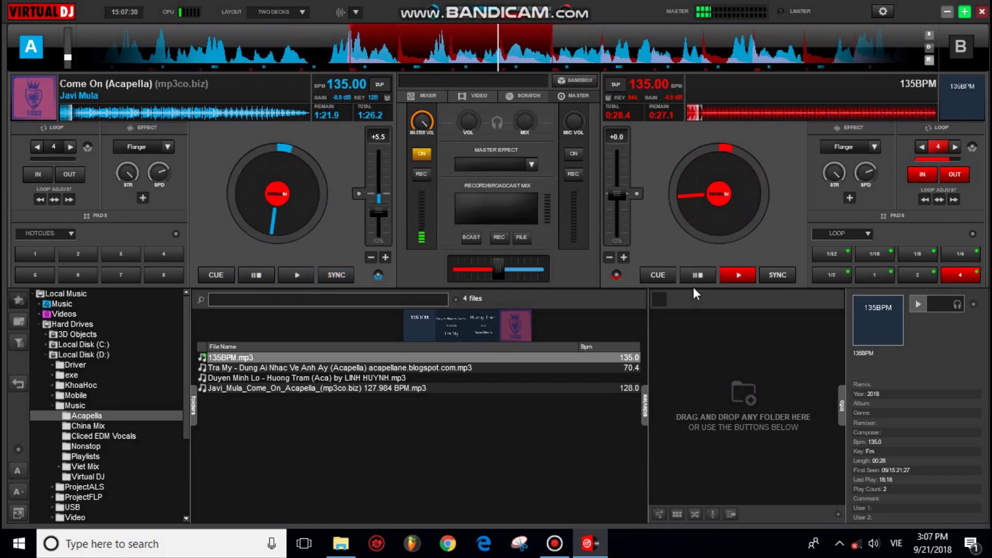
click(692, 273)
click(698, 275)
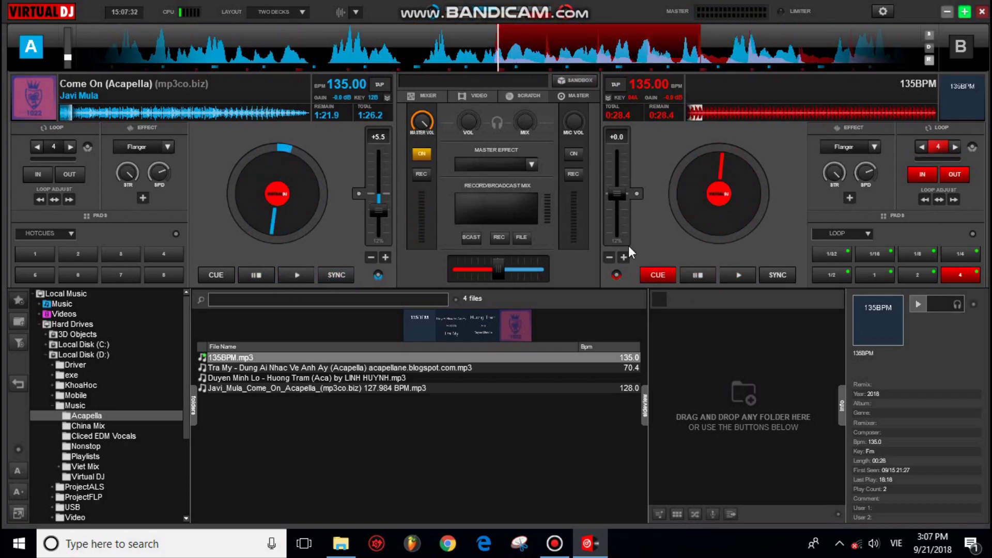
click(264, 277)
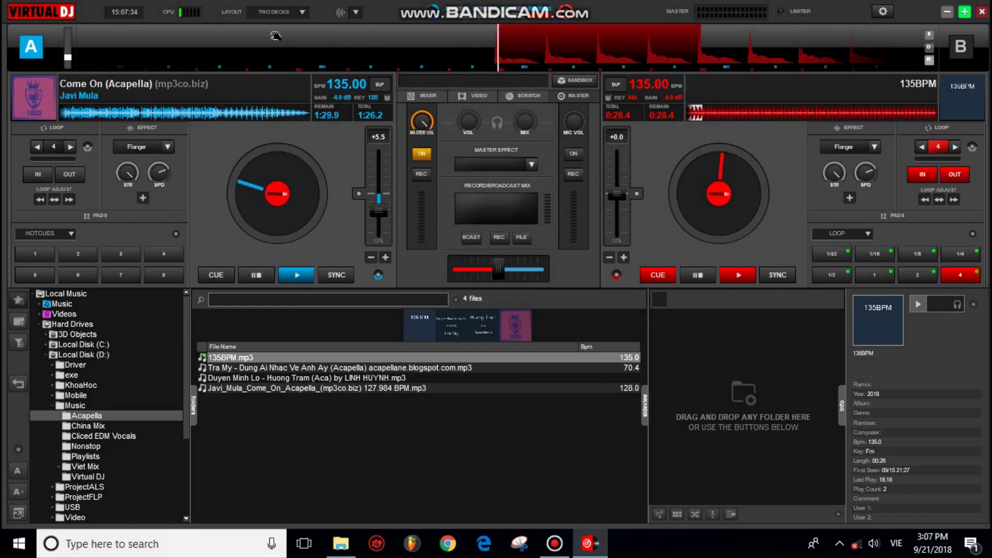
Step: Check the output path, file name and format in the recording settings, and close them
click(522, 238)
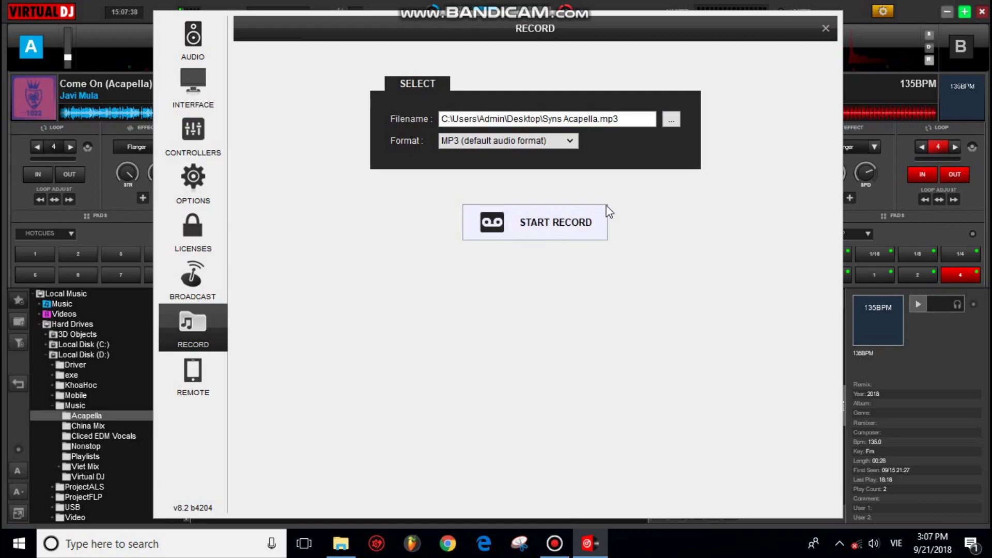
drag(594, 120, 548, 131)
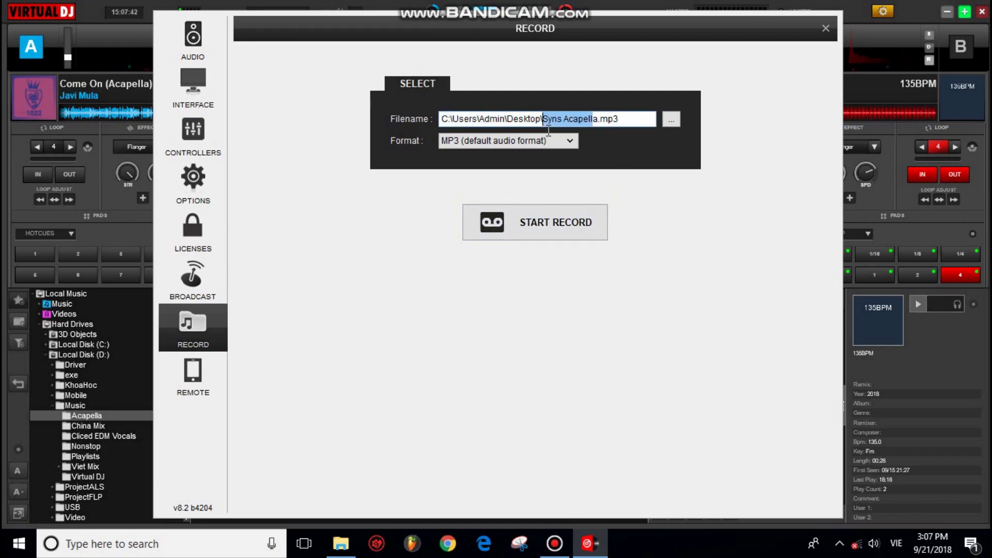
click(825, 28)
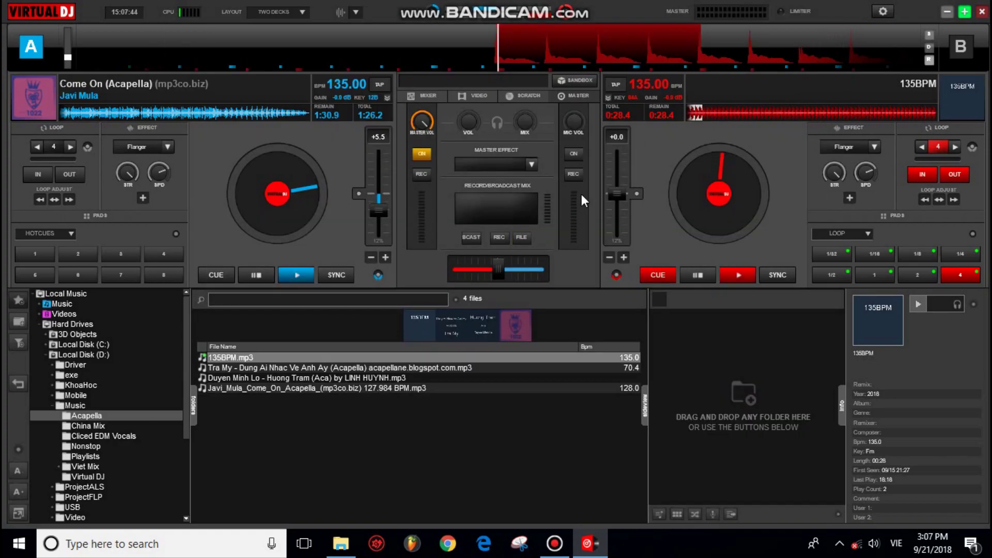
Step: Start recording the mix, play the kick loop on deck B and the acapella on deck A, and sync deck A
click(502, 238)
click(739, 274)
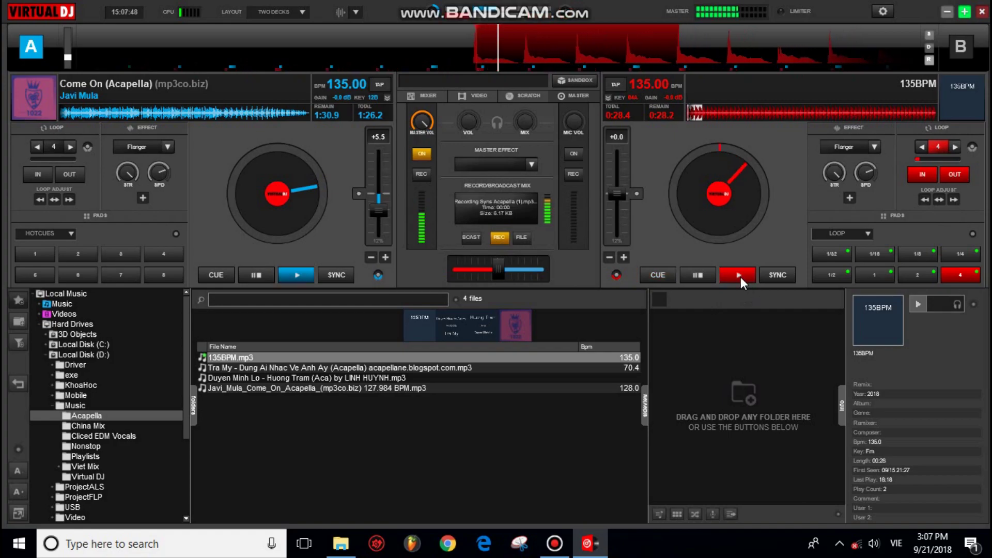
click(299, 275)
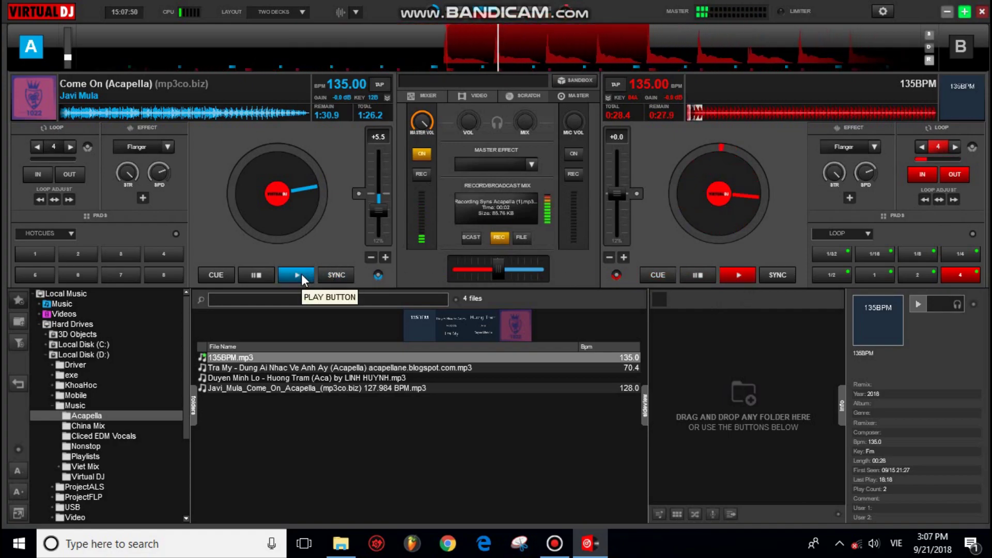
click(301, 274)
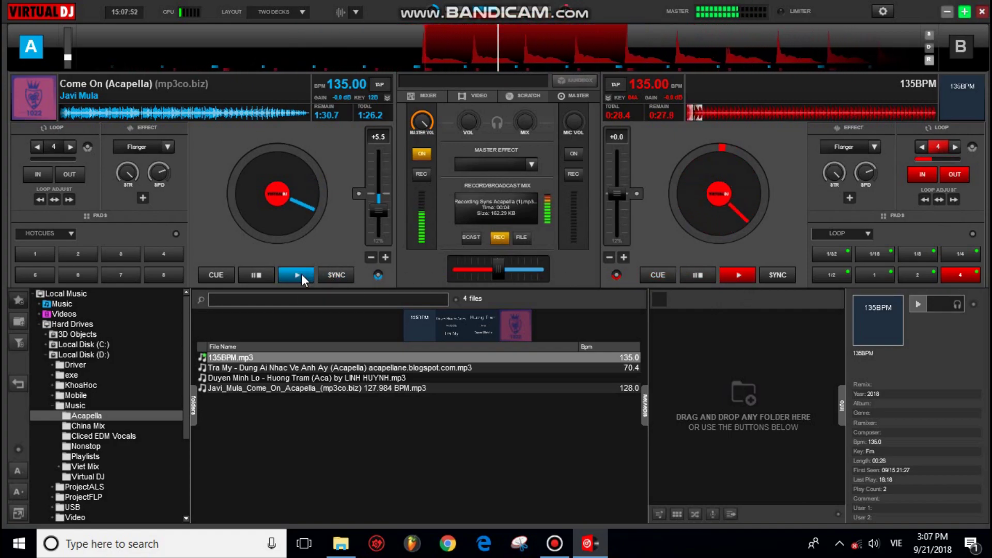
click(340, 279)
Step: Crossfade fully to the acapella on deck A, and end the recording and playback
drag(496, 269, 436, 275)
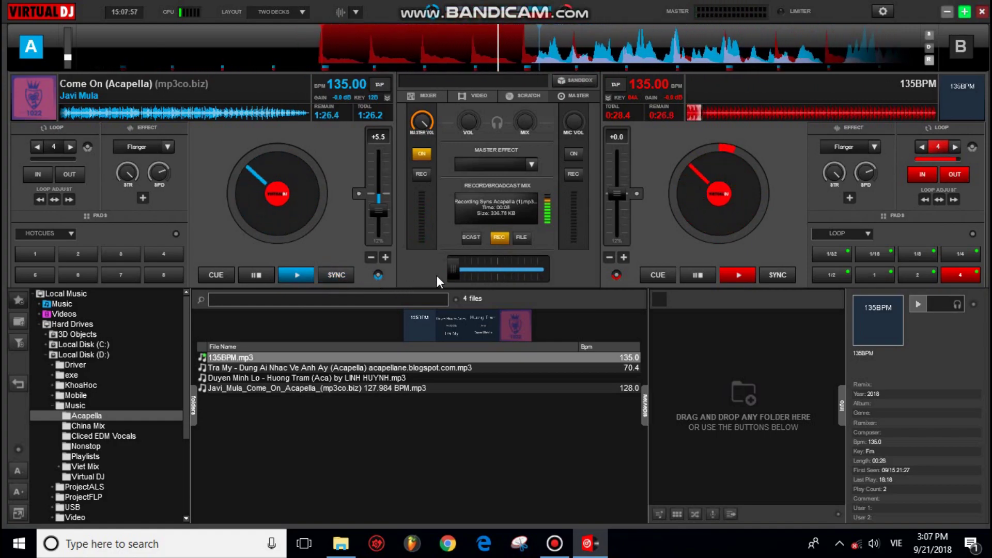
click(500, 237)
click(268, 275)
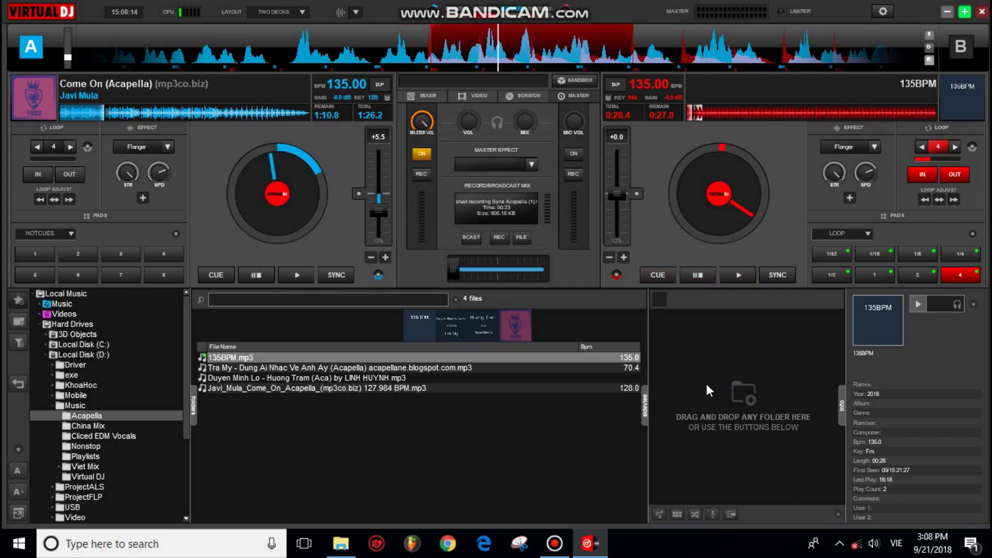
Step: Launch FL Studio and minimize all open windows to show the desktop
click(412, 542)
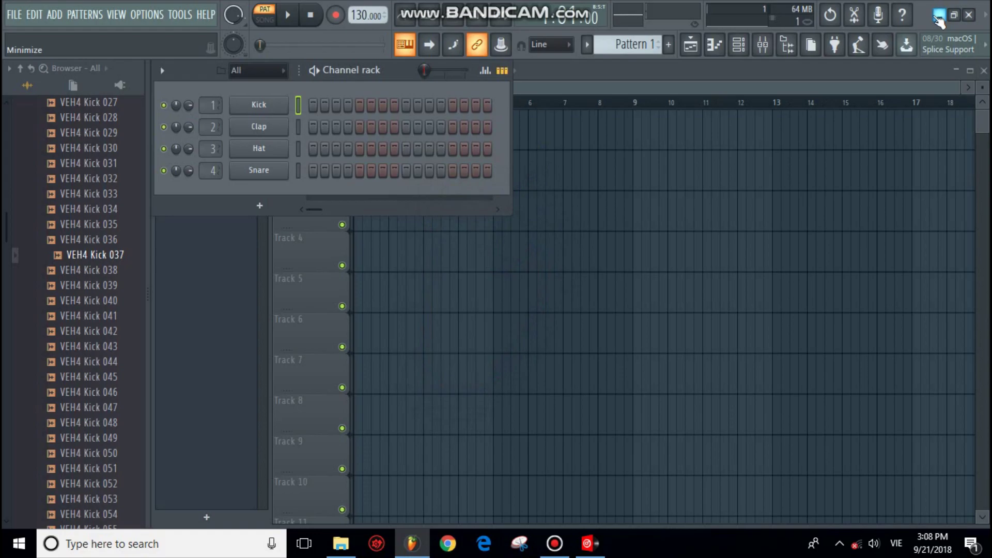
click(940, 14)
click(948, 7)
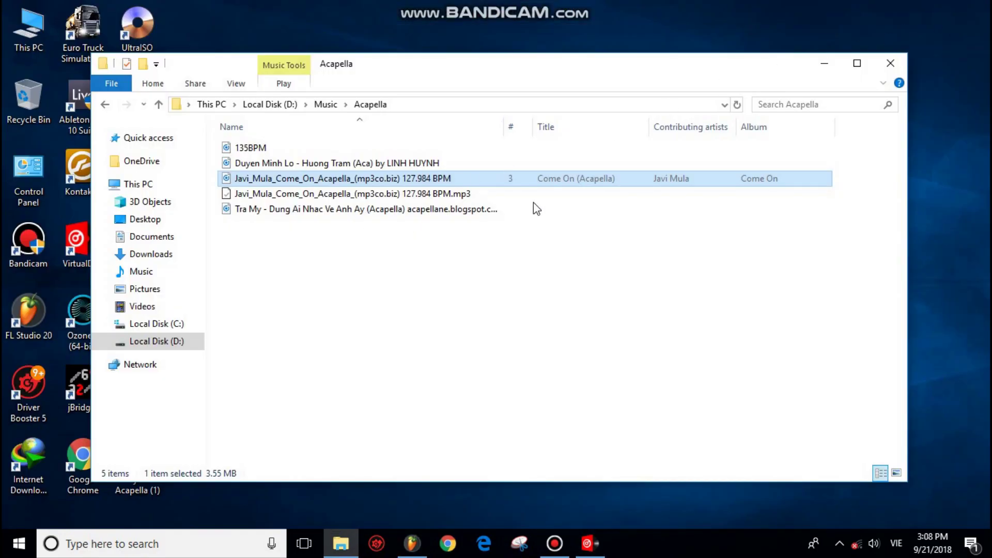
click(824, 63)
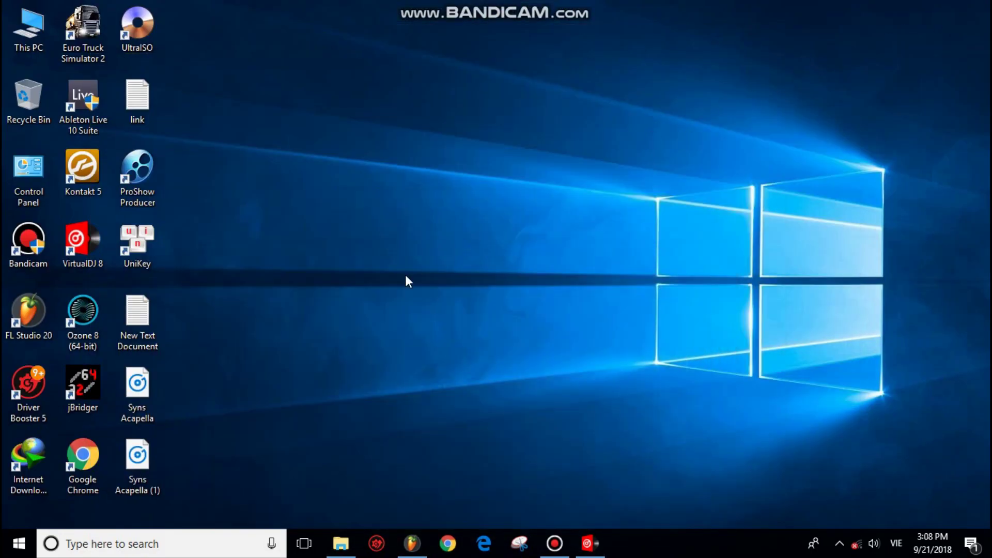
Step: Delete the older Syns Acapella recording from the desktop
click(128, 403)
click(145, 463)
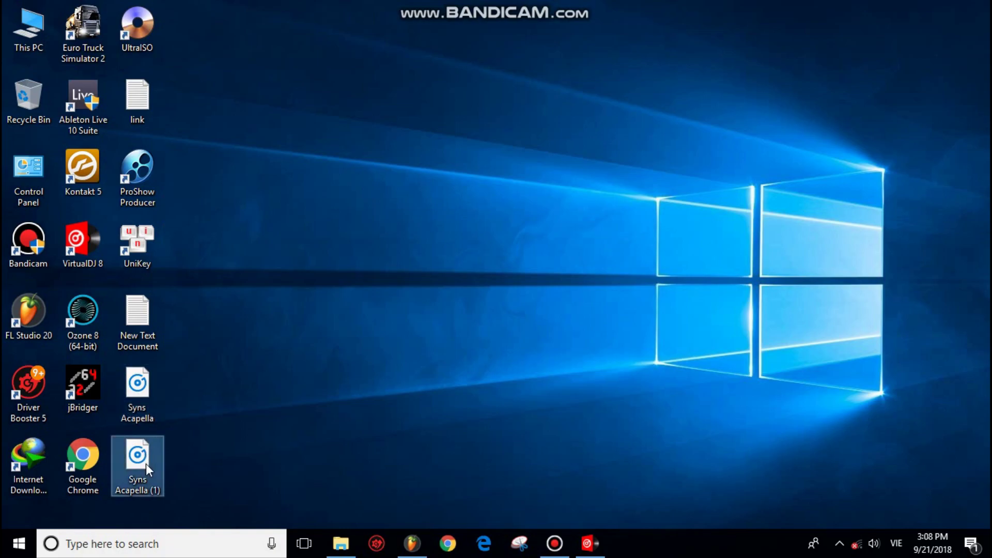
click(136, 411)
right_click(136, 411)
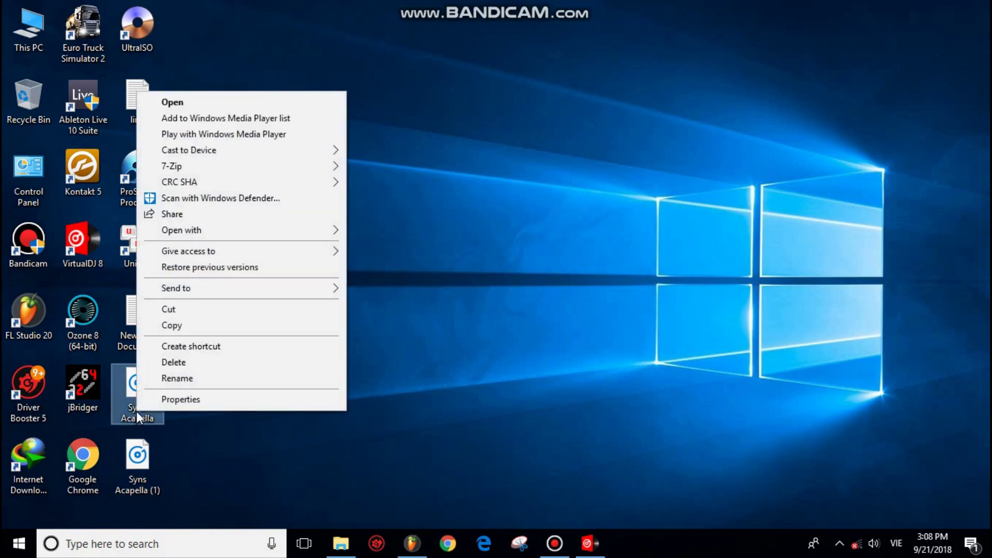
click(167, 363)
Step: Place the Syns Acapella (1) recording on Track 1 of the FL Studio playlist, starting at bar 1
drag(120, 464, 402, 461)
drag(443, 500, 403, 129)
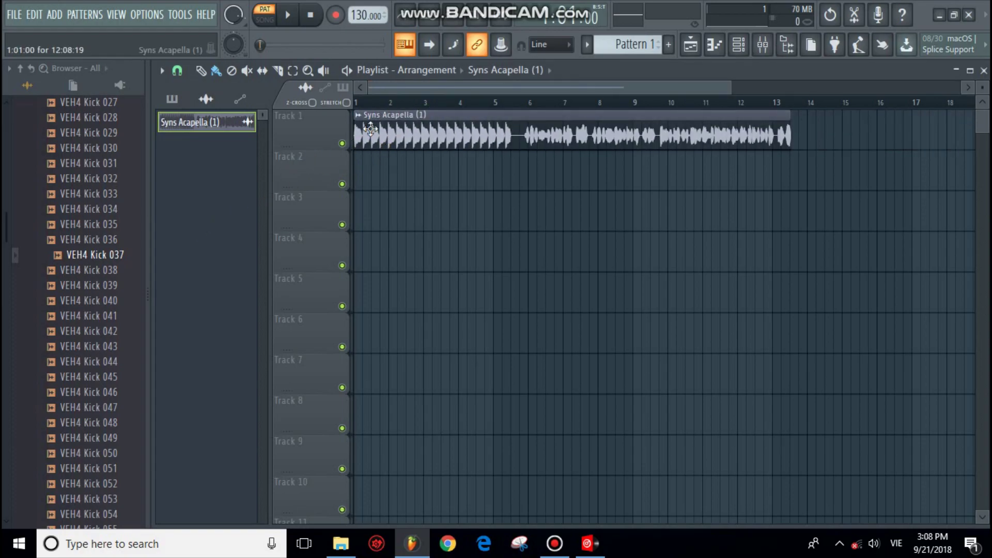
Step: Select Pattern 1 and rename it kick
click(631, 44)
click(647, 59)
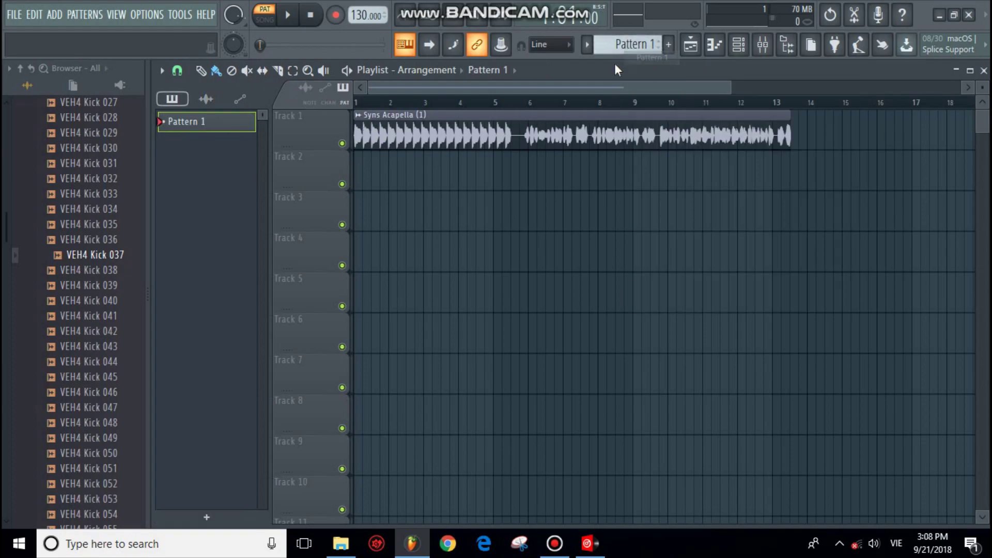
key(F2)
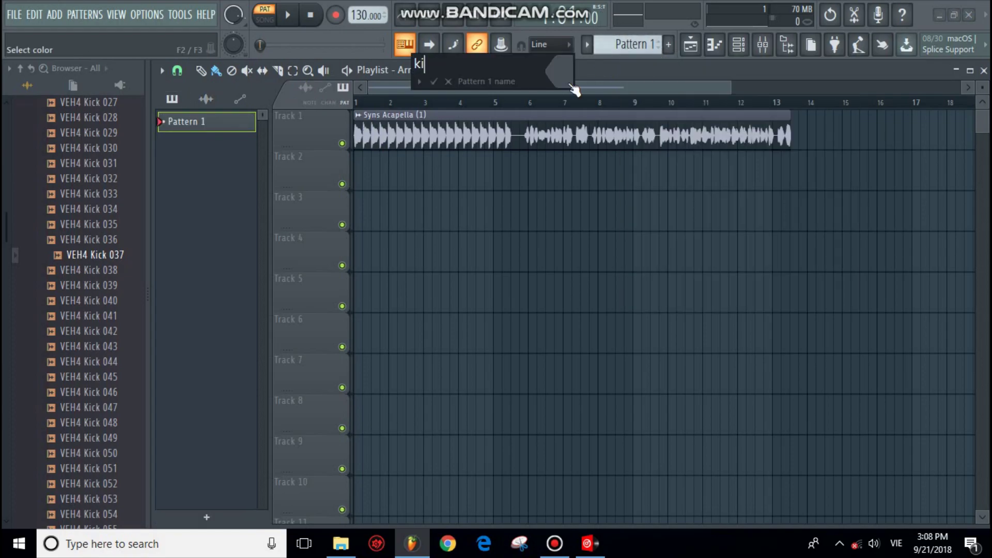
key(Return)
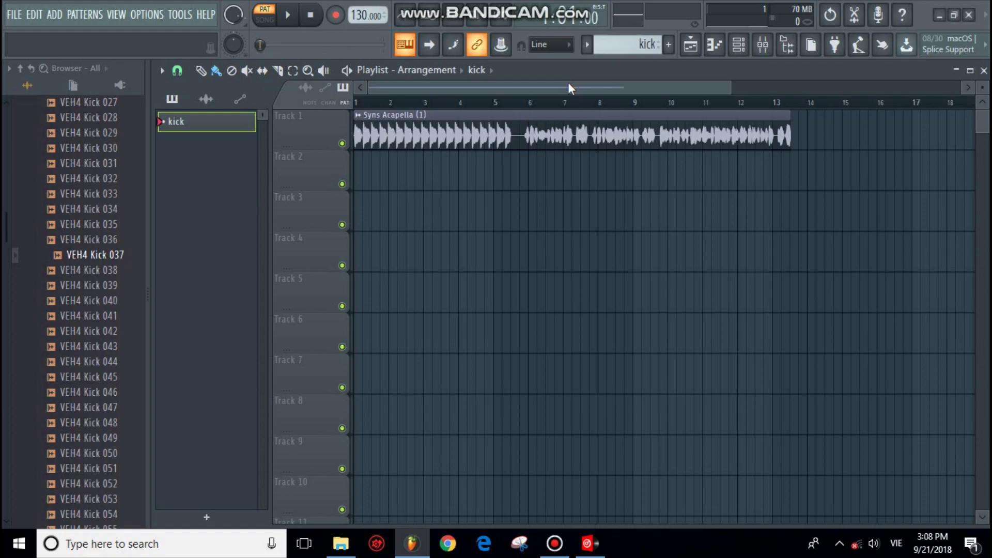
Step: Show the unsorted channels, fill the Kick channel every 4 steps, and replace its sample with VEH4 Kick 037
key(F6)
click(269, 71)
click(261, 116)
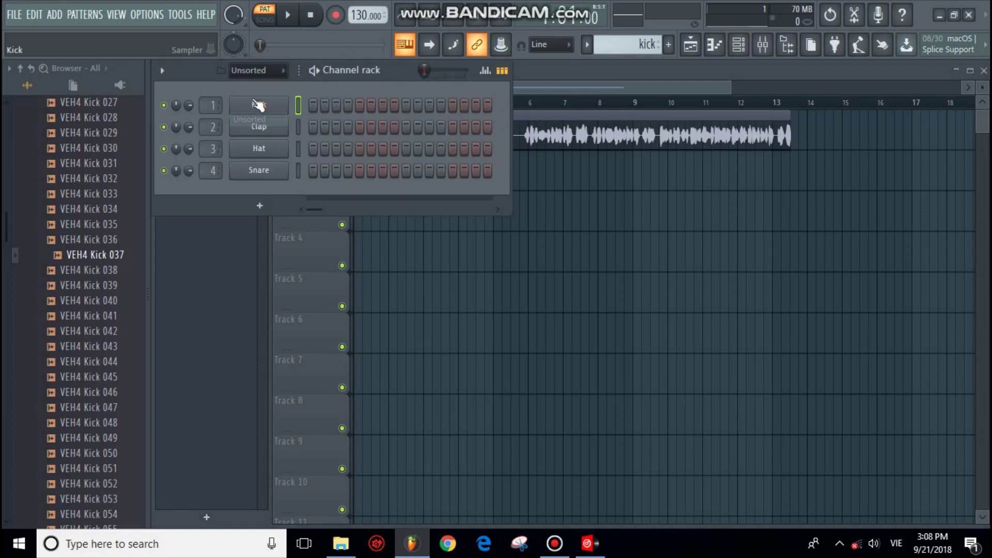
right_click(259, 105)
click(446, 166)
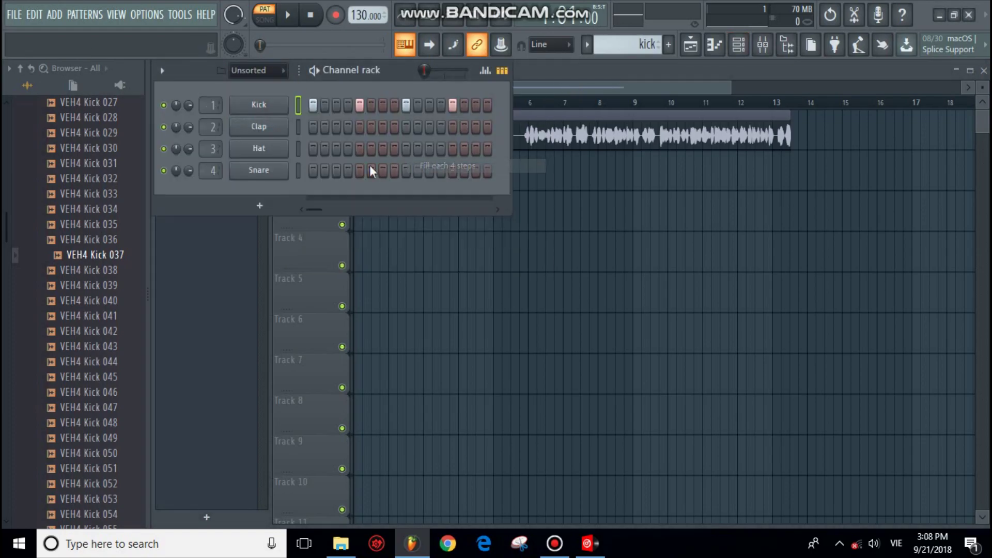
drag(125, 262, 259, 105)
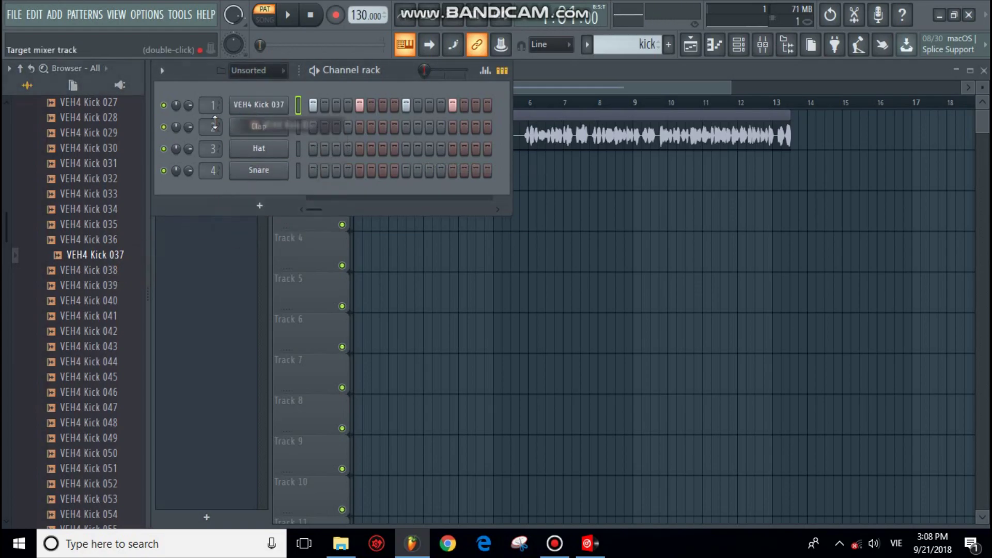
Step: Paint the kick pattern repeatedly along Track 2 of the playlist from bar 1 through bar 32
click(445, 261)
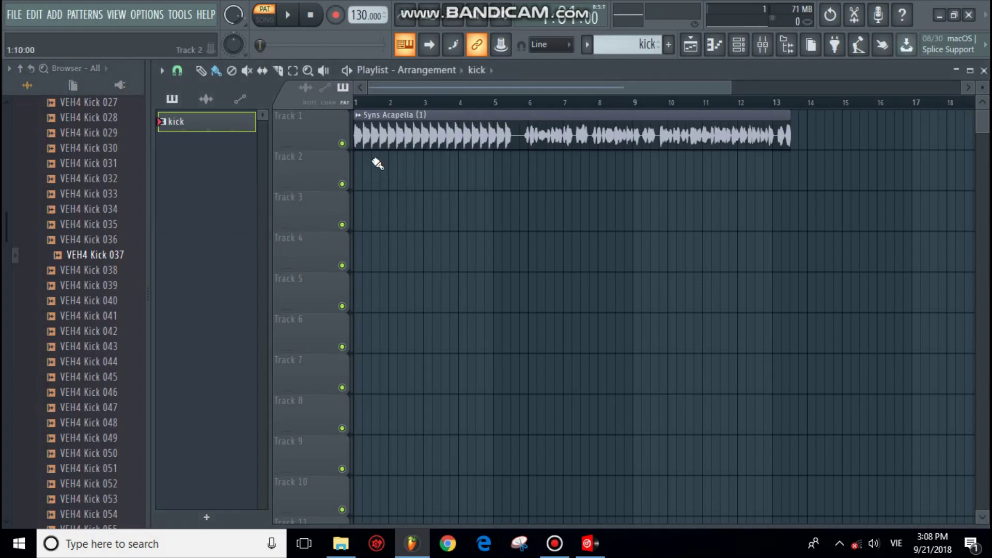
click(178, 72)
click(415, 223)
mouse_move(365, 185)
mouse_down()
mouse_move(778, 243)
mouse_move(977, 197)
mouse_up()
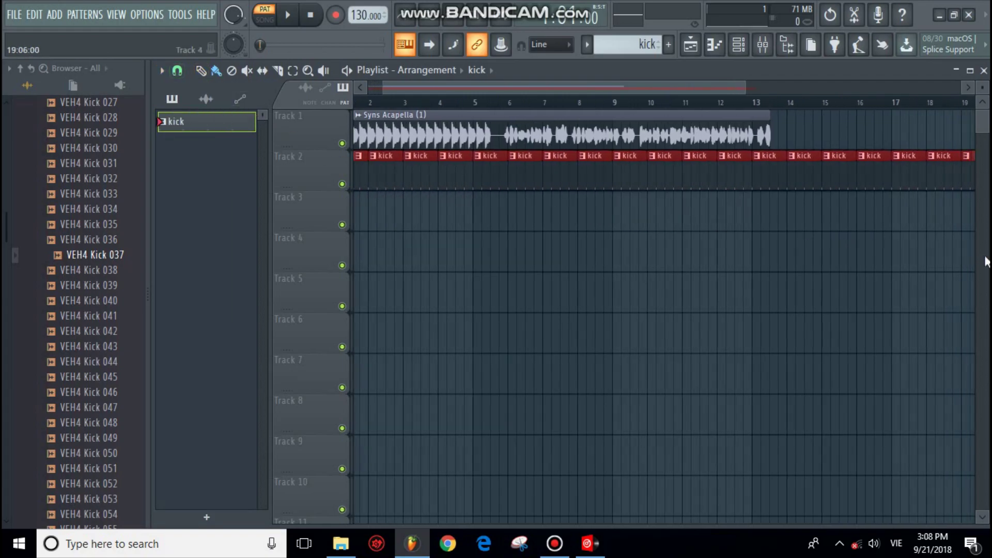
drag(678, 89, 687, 89)
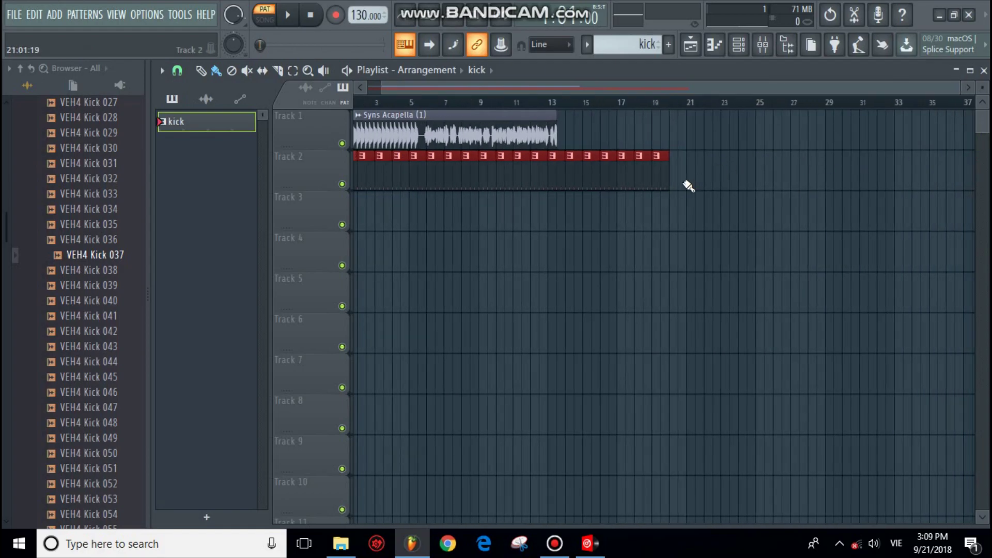
drag(674, 180, 881, 193)
right_click(836, 246)
mouse_move(583, 89)
mouse_down()
mouse_move(429, 90)
mouse_move(341, 164)
mouse_up()
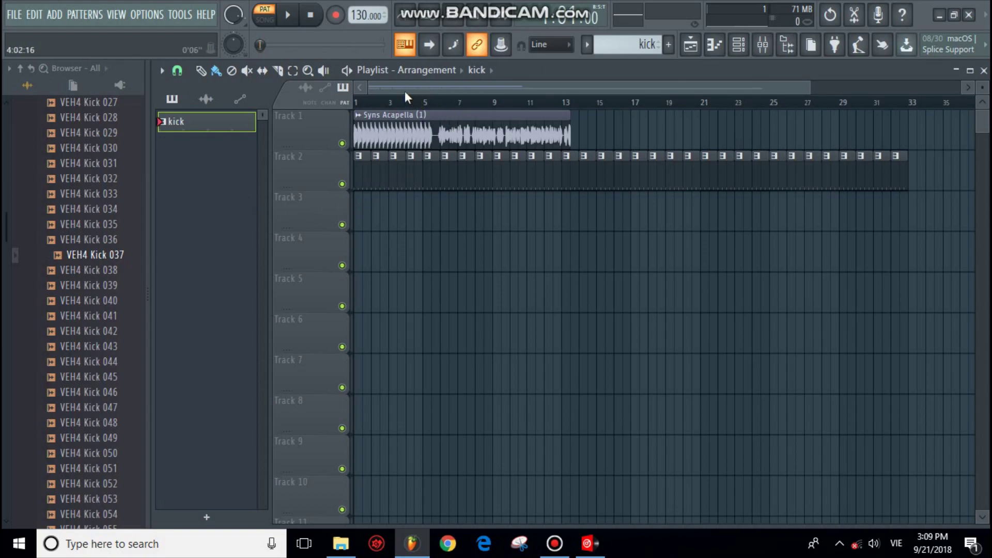
Step: Set the playlist's snap to grid to (none)
scroll(449, 112, up, 6)
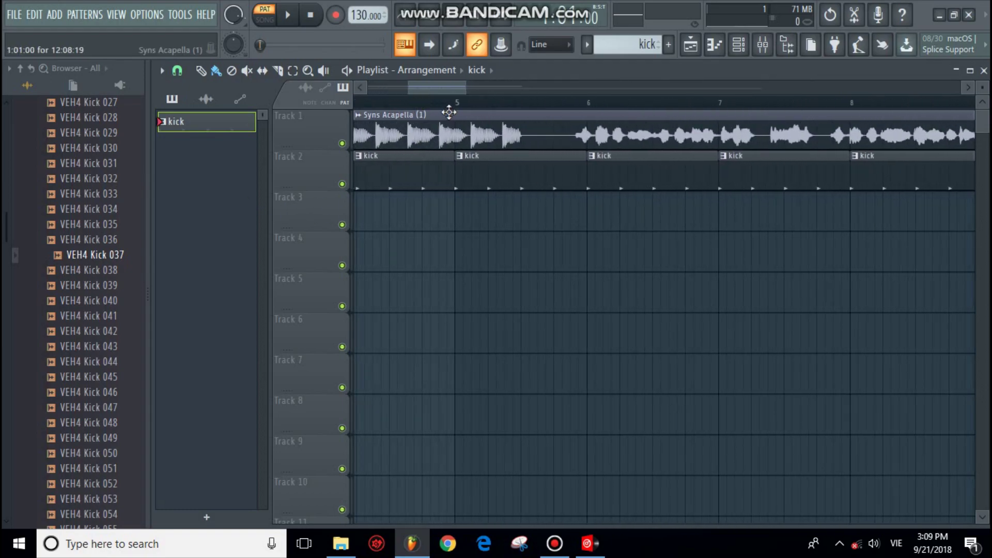
drag(438, 89, 328, 253)
scroll(432, 245, up, 5)
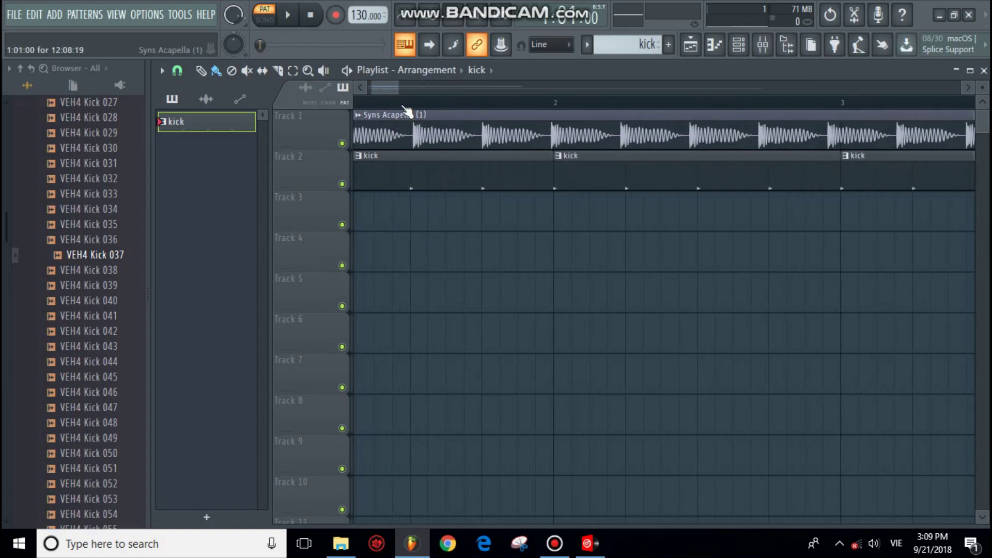
drag(390, 91, 258, 82)
click(173, 75)
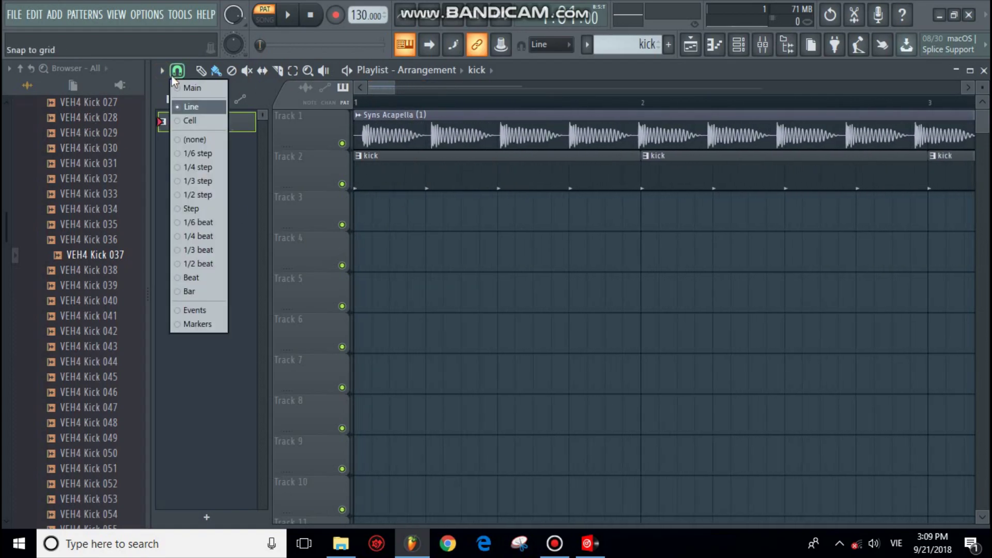
click(211, 142)
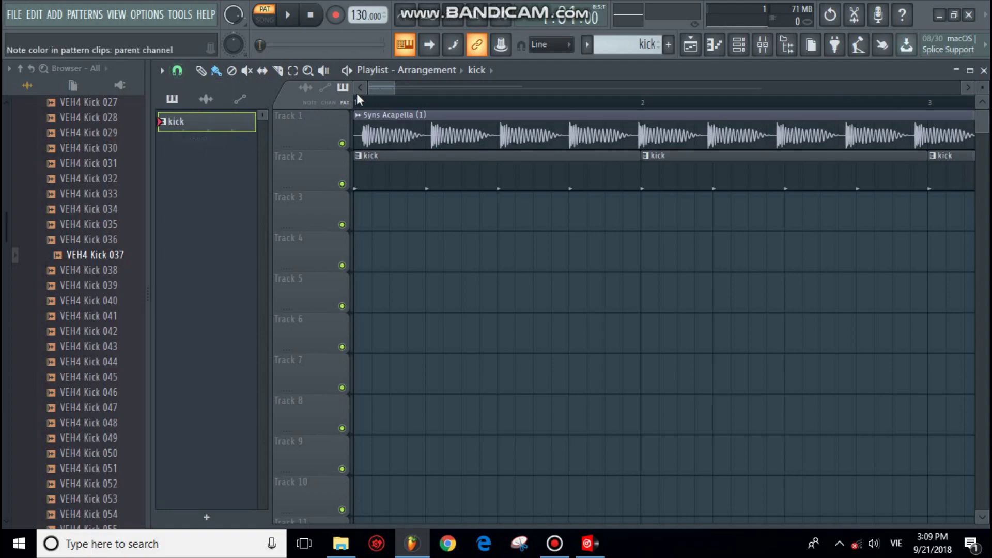
Step: Trim the silence at the start of the Syns Acapella (1) clip, align its first kick with bar 1, and play it briefly
scroll(383, 106, up, 2)
drag(377, 91, 306, 99)
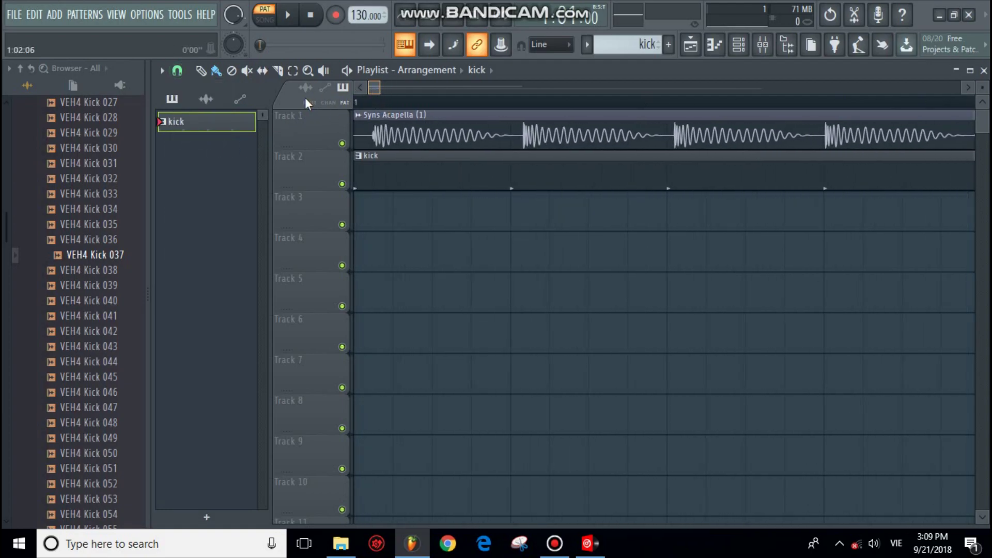
scroll(371, 132, up, 2)
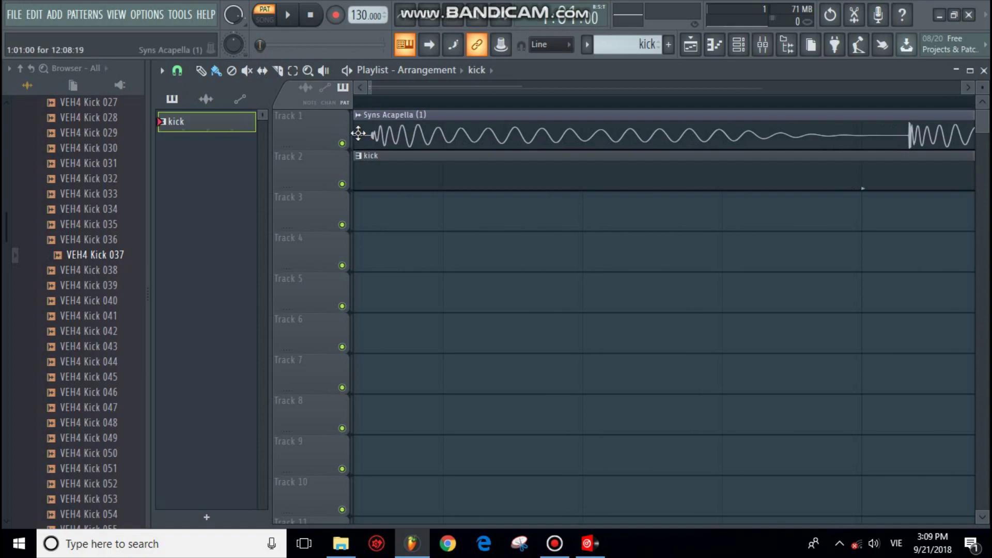
mouse_move(372, 96)
mouse_down()
mouse_move(377, 138)
mouse_move(422, 151)
mouse_move(353, 150)
mouse_up()
click(362, 106)
key(space)
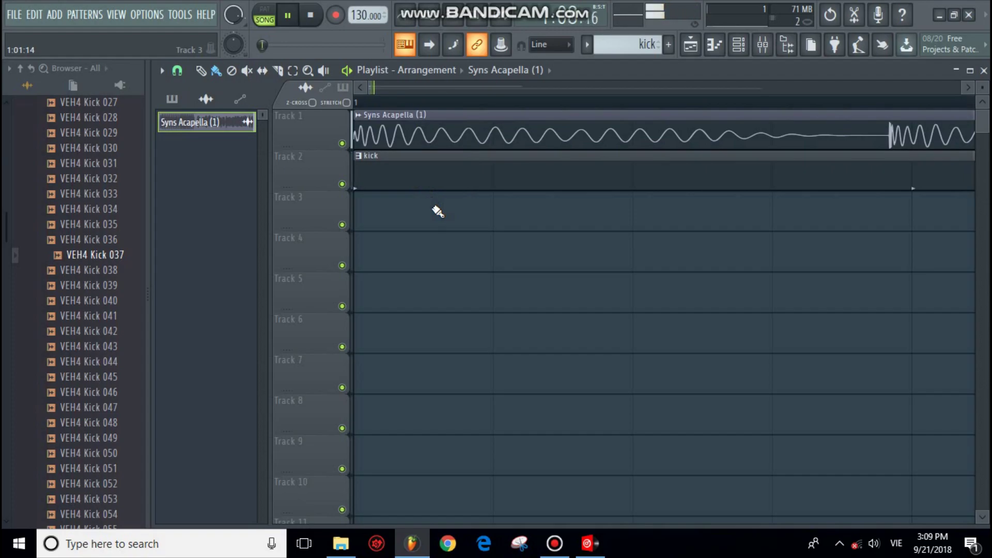
key(space)
Step: Set the time-stretching mode of the Syns Acapella (1) clip to Auto
scroll(420, 211, down, 8)
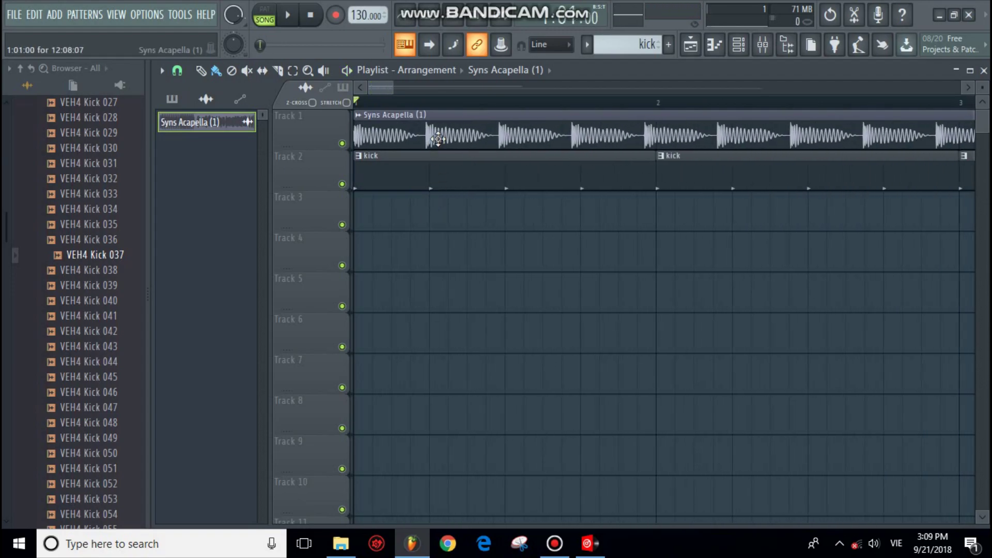
double_click(454, 134)
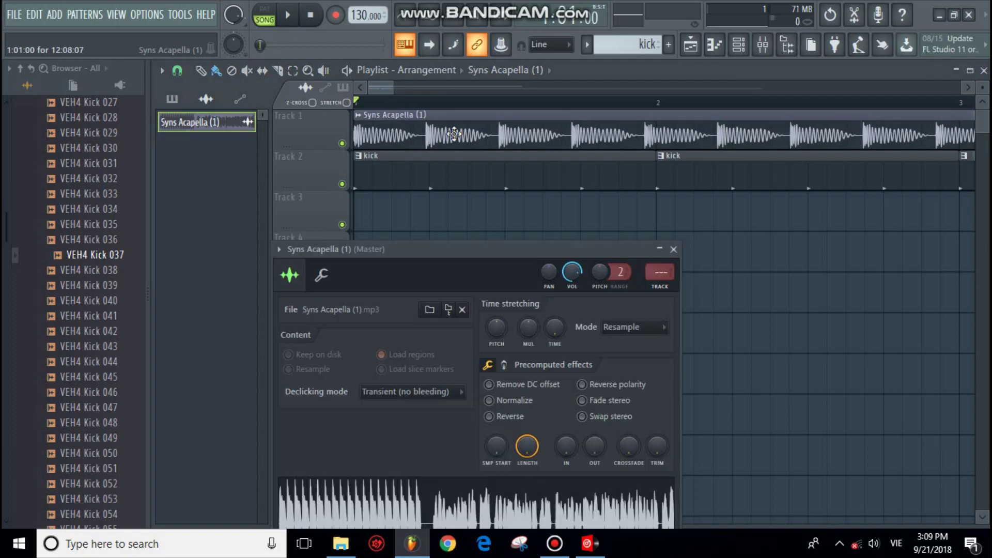
click(616, 329)
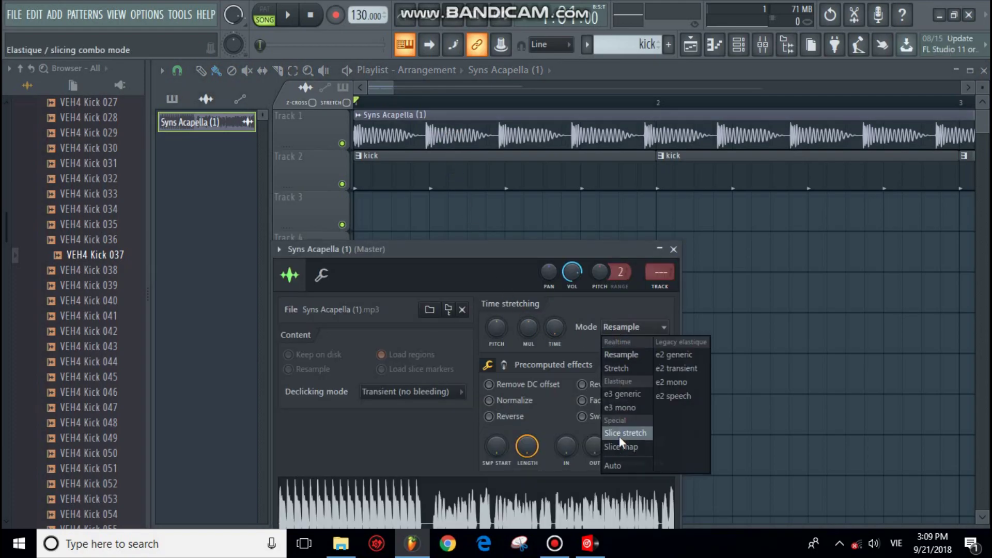
click(616, 463)
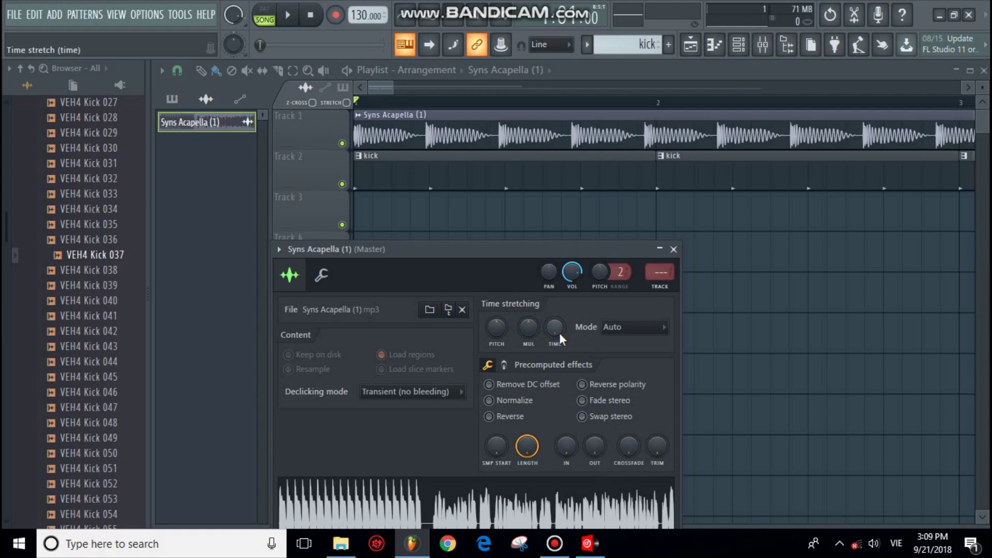
Step: Run tempo autodetection on the Syns Acapella (1) sample and enter 135 BPM as its tempo, then close its settings
right_click(559, 333)
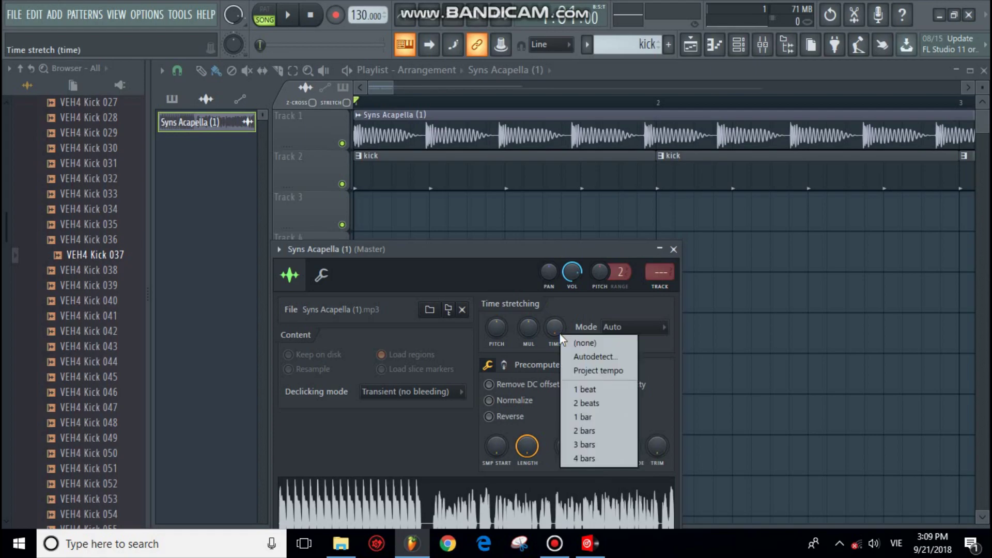
click(577, 358)
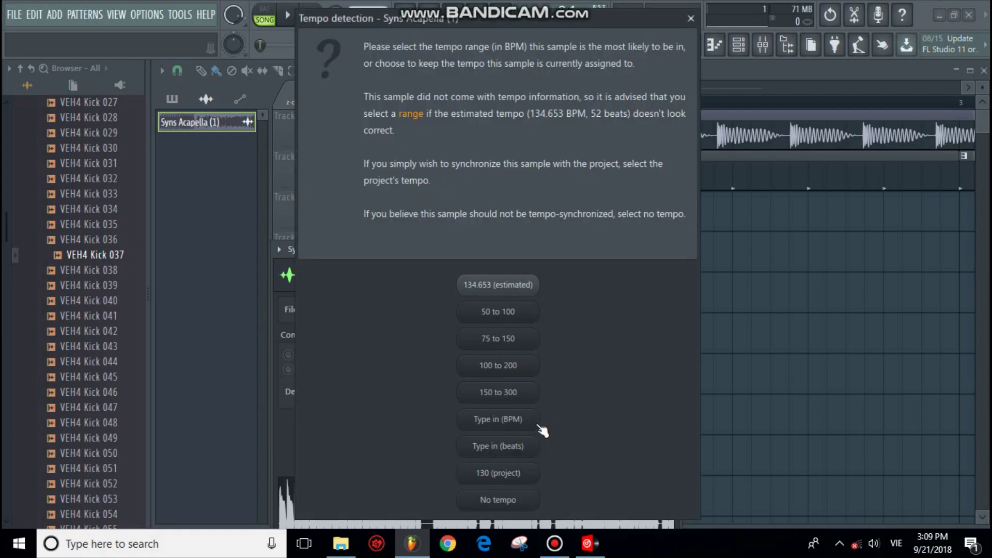
click(533, 421)
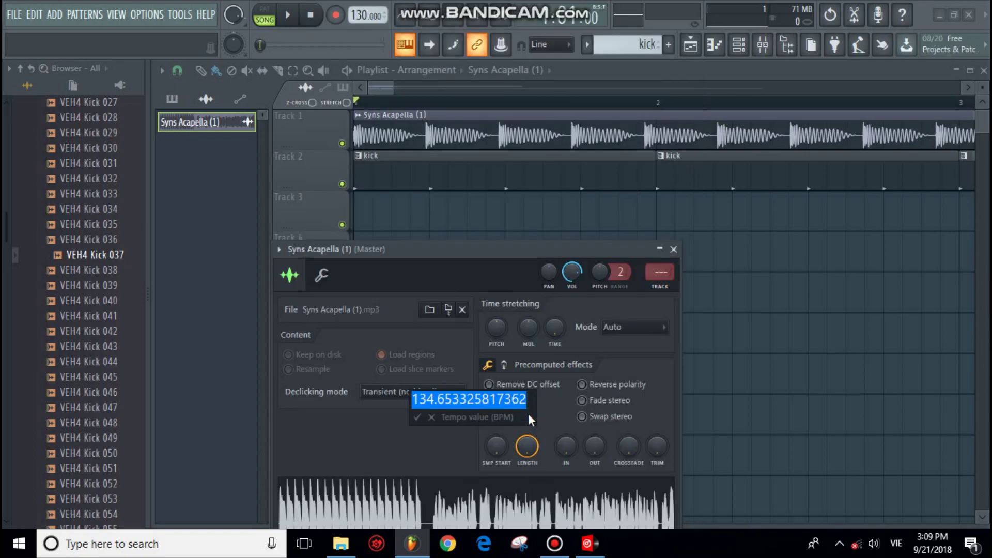
click(584, 550)
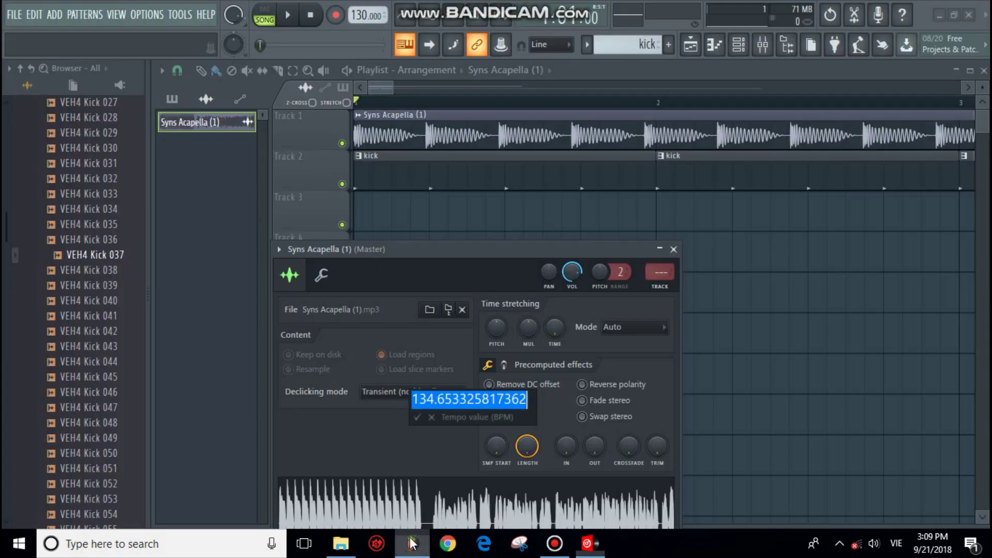
click(411, 543)
text(135)
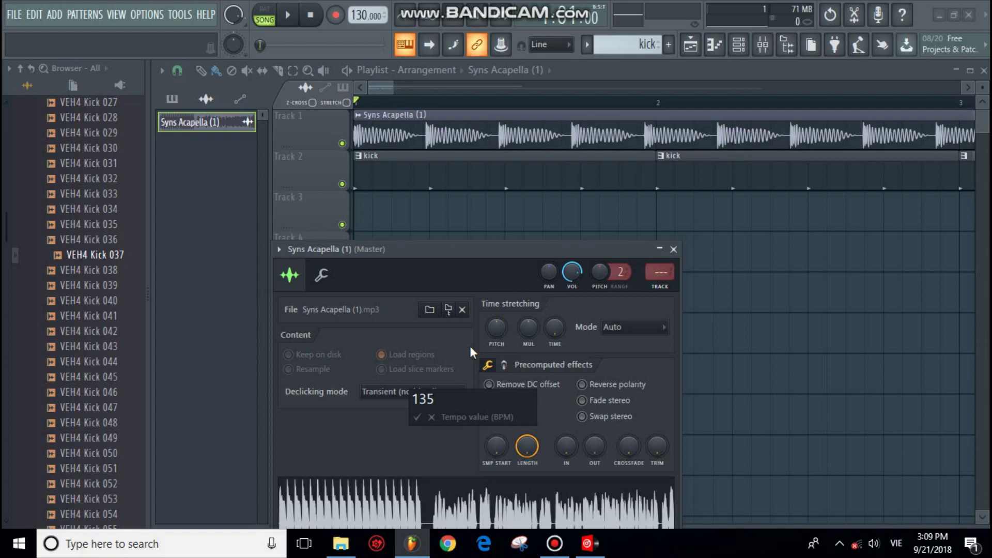
key(Return)
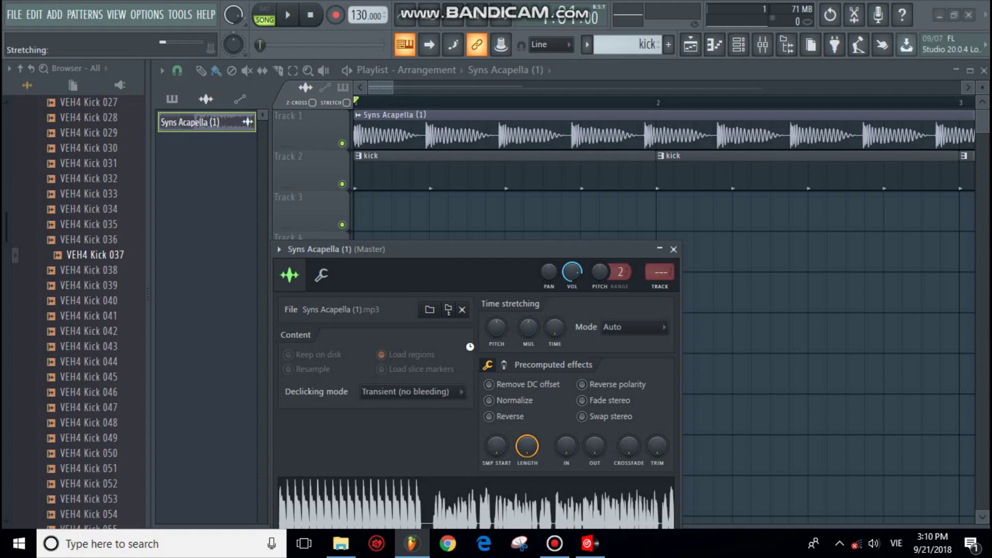
click(673, 250)
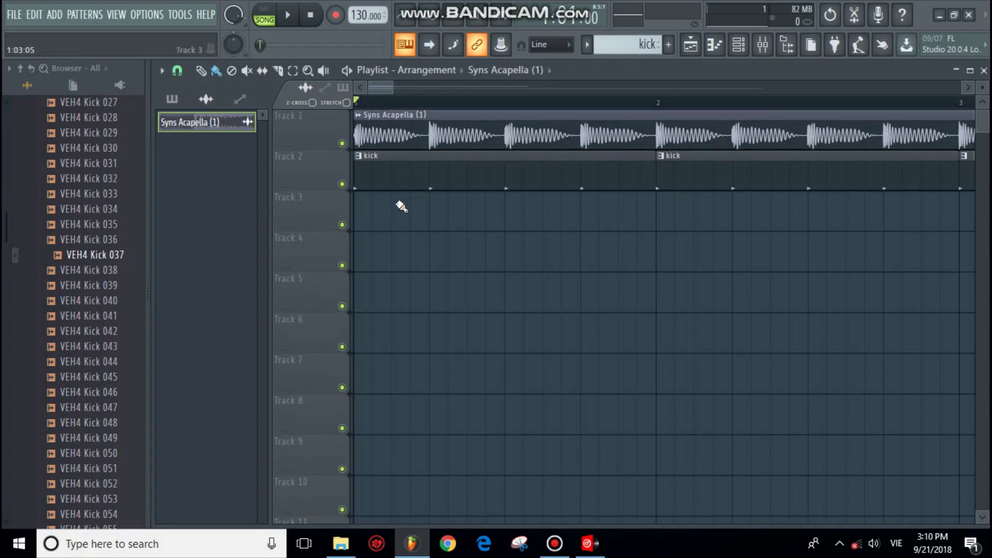
Step: Examine how the acapella's kicks line up with the kick pattern, and play the arrangement from the start and from bar 6
scroll(403, 207, up, 5)
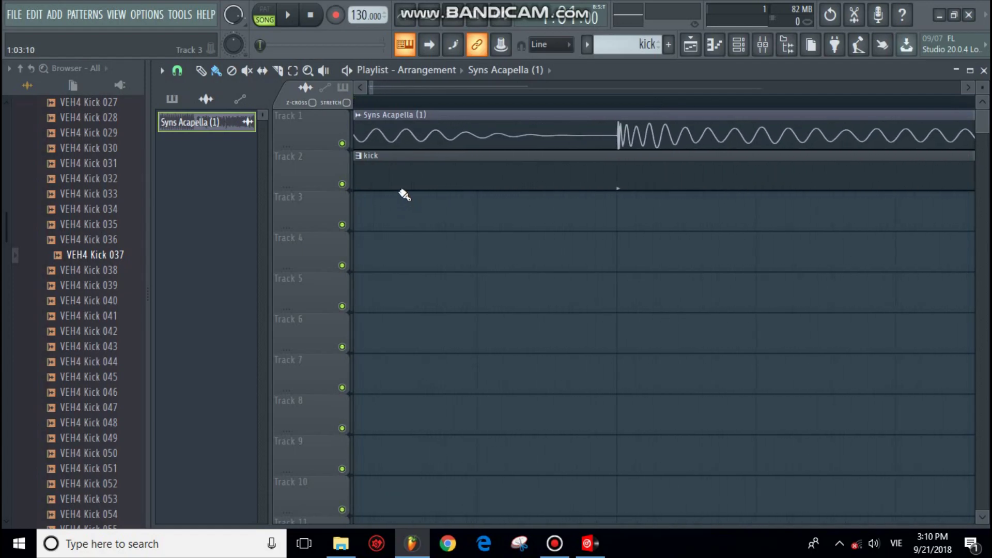
scroll(447, 229, left, 5)
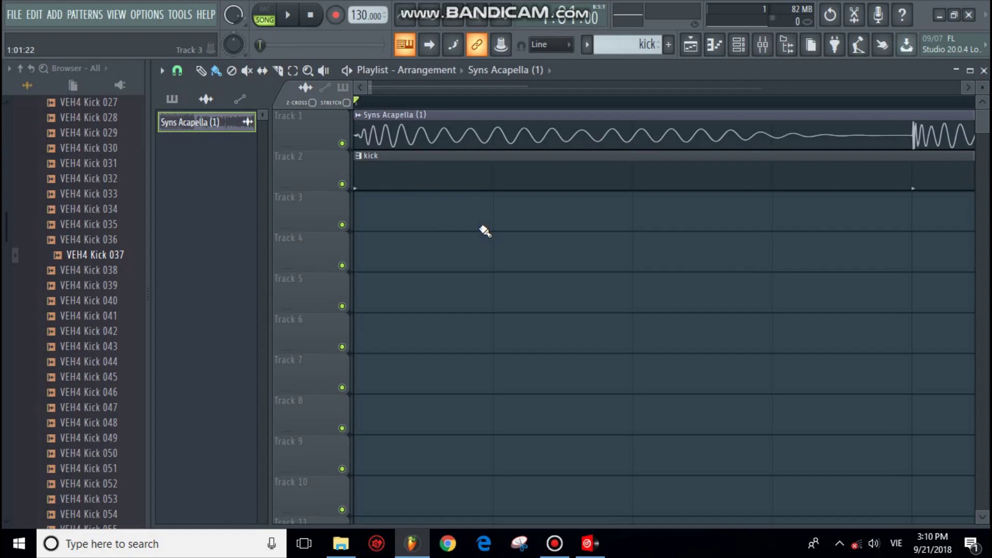
scroll(484, 231, down, 10)
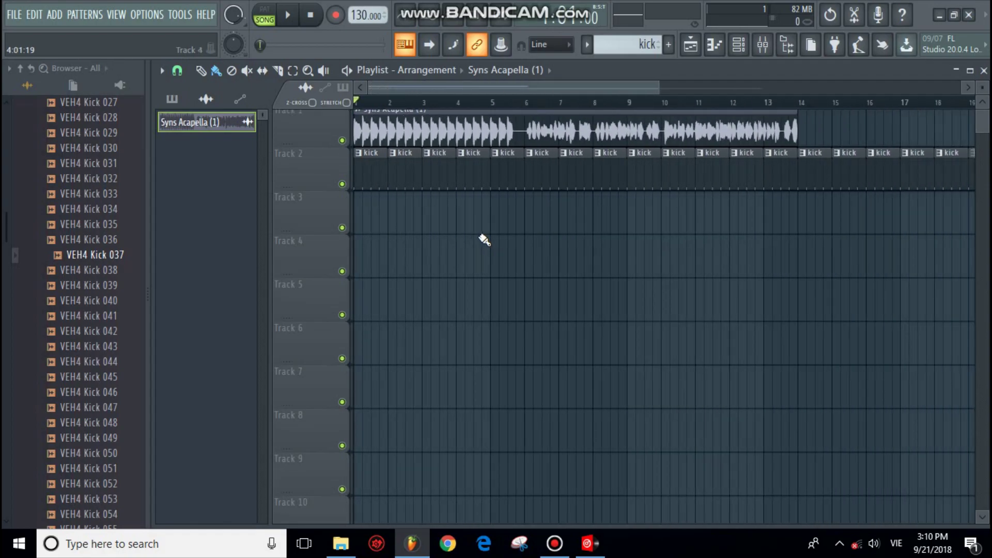
scroll(484, 240, down, 2)
key(space)
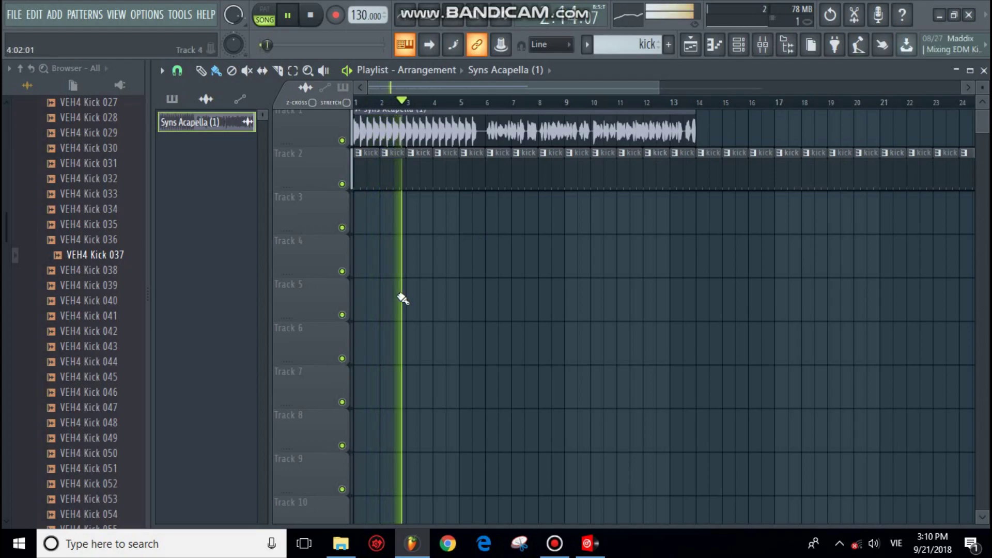
click(485, 101)
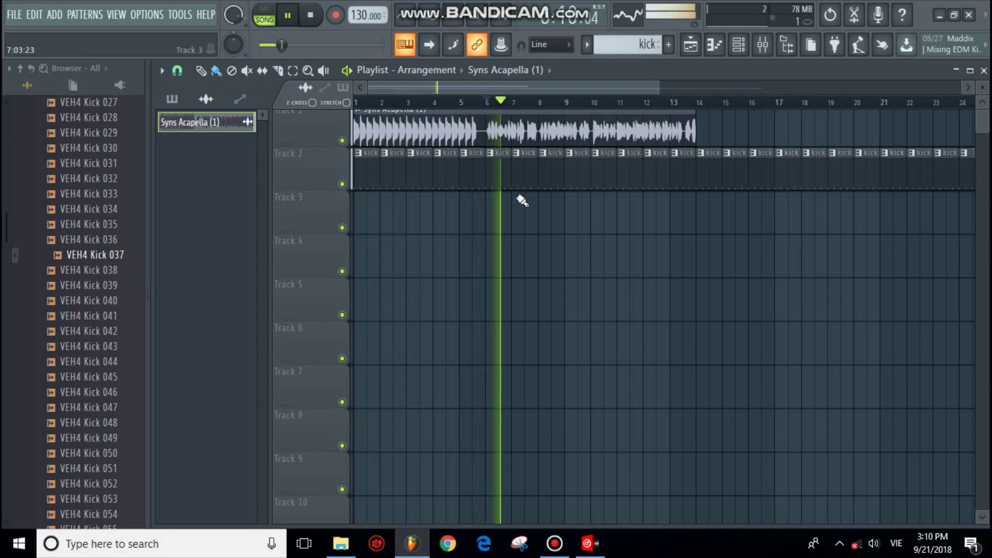
key(space)
Step: Close VirtualDJ, minimize FL Studio, and relaunch VirtualDJ from the desktop
click(584, 545)
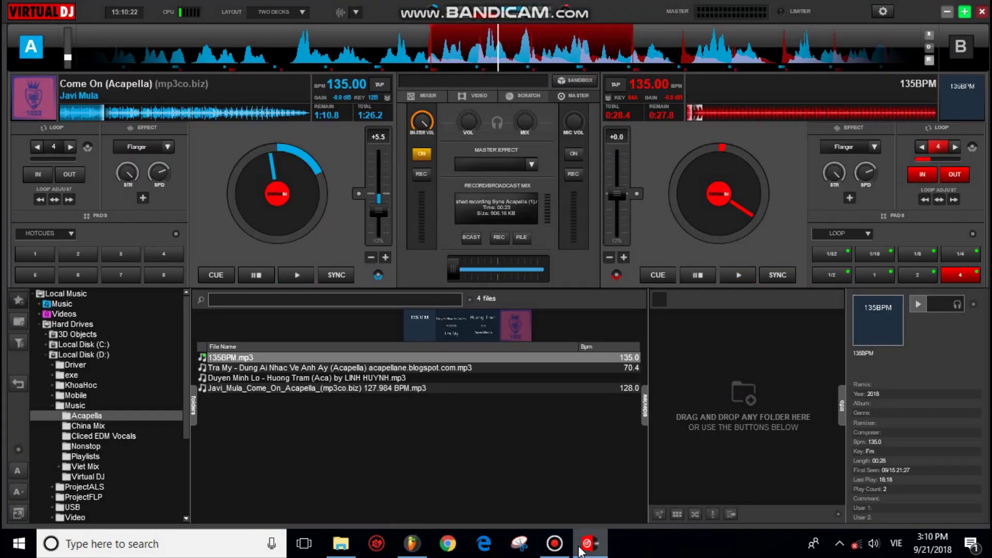
click(983, 12)
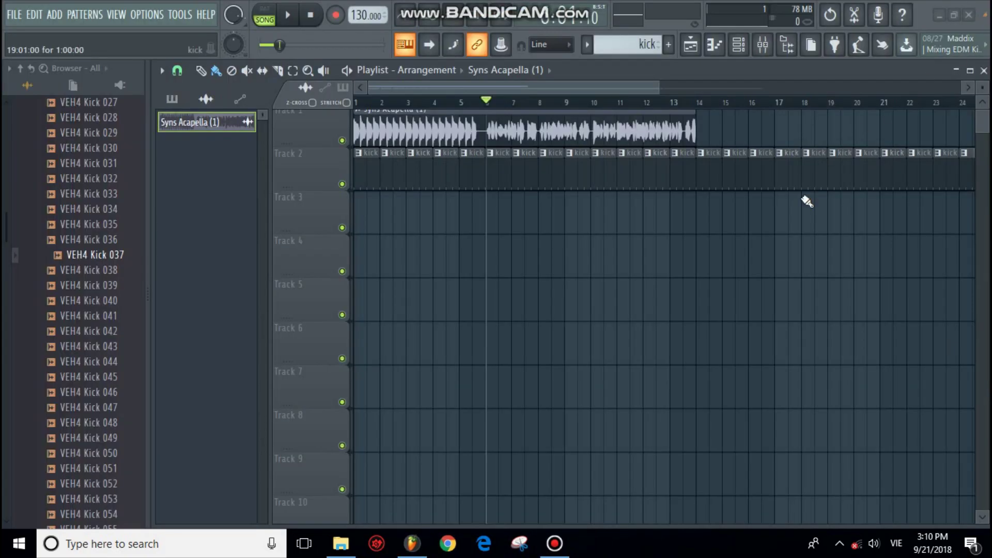
click(944, 17)
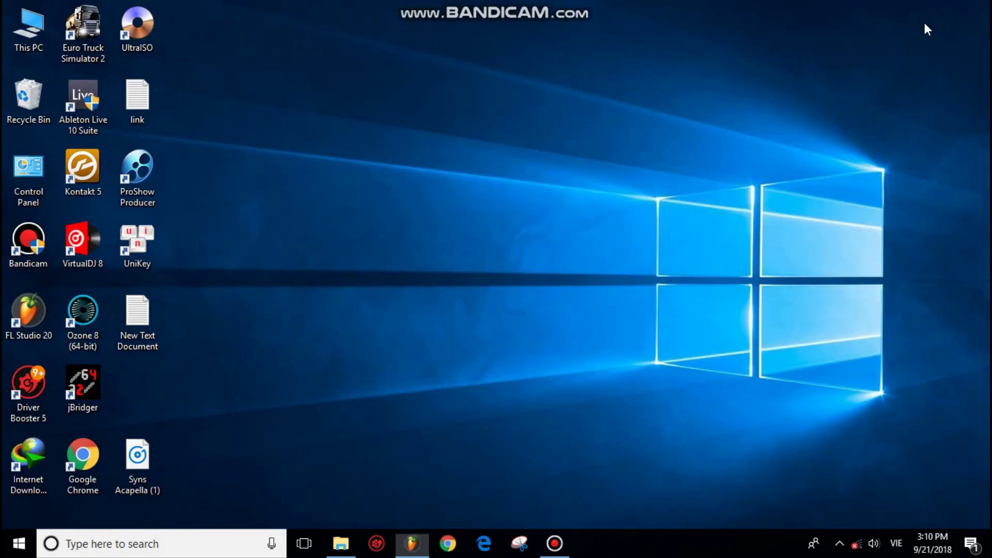
double_click(83, 249)
Step: Load the Javi_Mula_Come_On_Acapella 127.984 BPM file from the Acapella folder onto deck A in VirtualDJ, and dismiss the welcome dialog
click(340, 553)
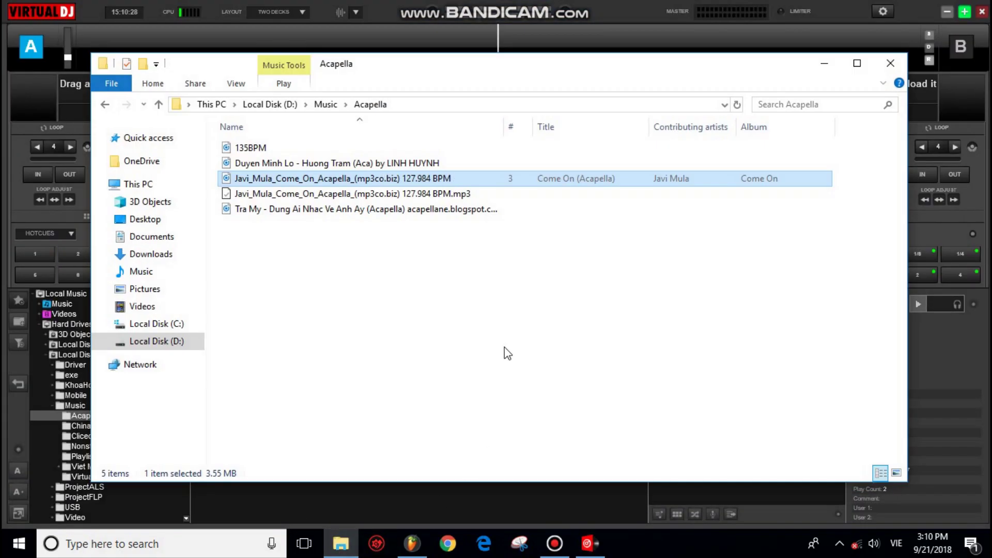
drag(442, 178, 333, 359)
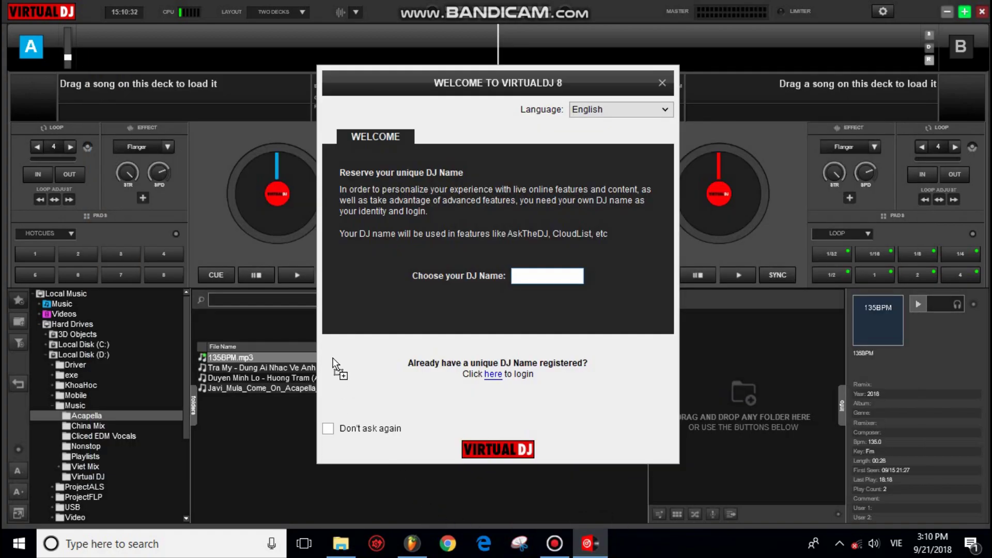
drag(262, 212, 263, 213)
click(662, 83)
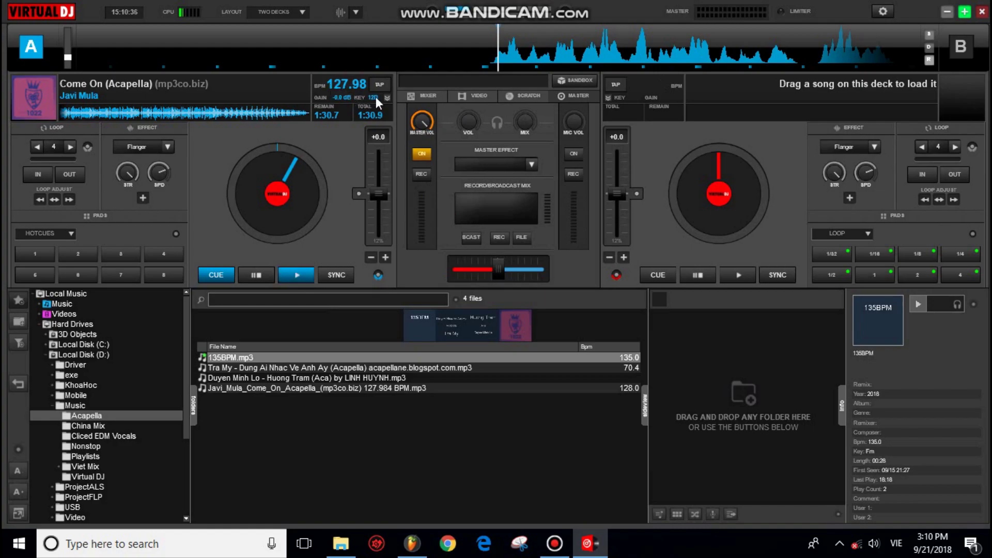
Step: Place the Javi_Mula_Come_On_Acapella 127.984 BPM file on Track 3 of the FL Studio playlist, near bar 6
click(341, 543)
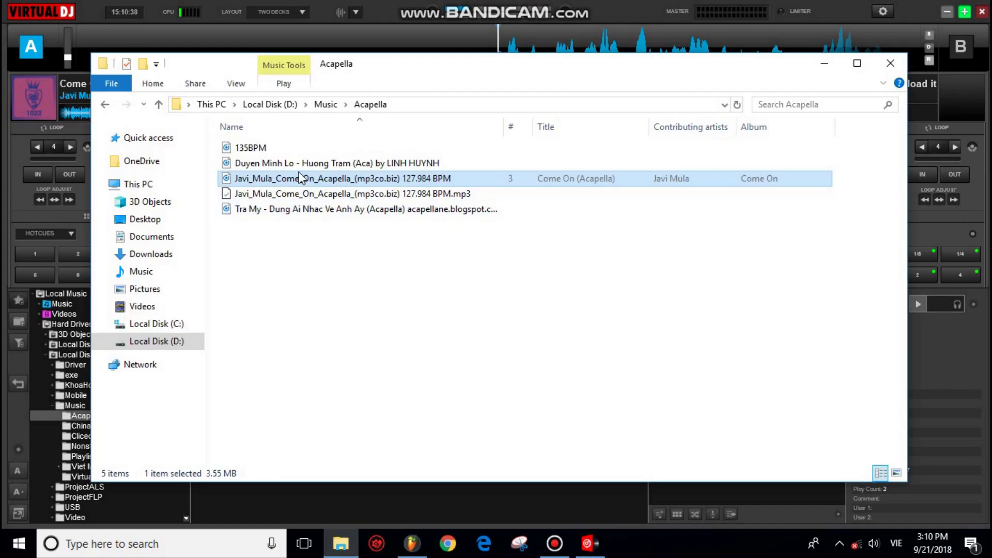
drag(302, 178, 490, 212)
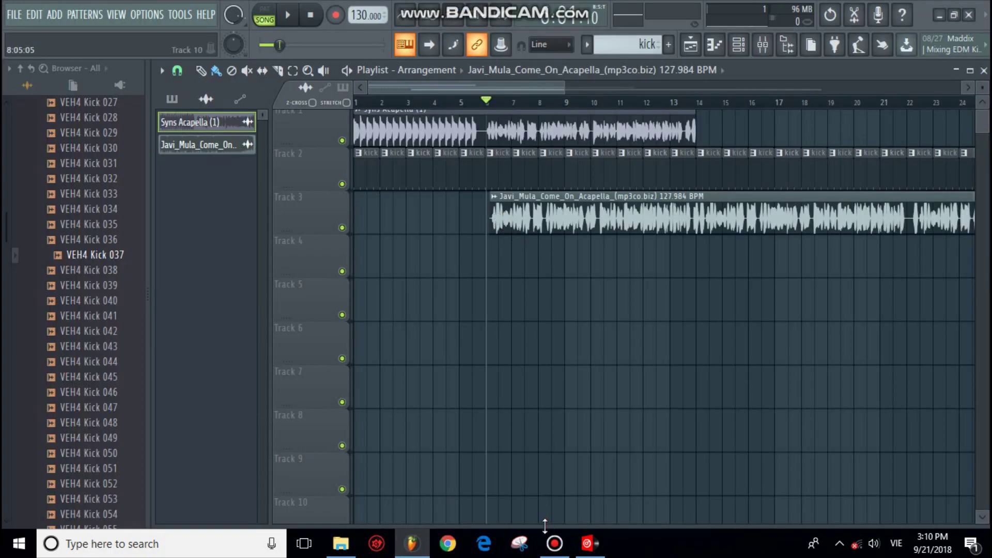
Step: Open the Javi_Mula_Come_On_Acapella clip's channel settings and set its time-stretching mode to Auto
double_click(540, 219)
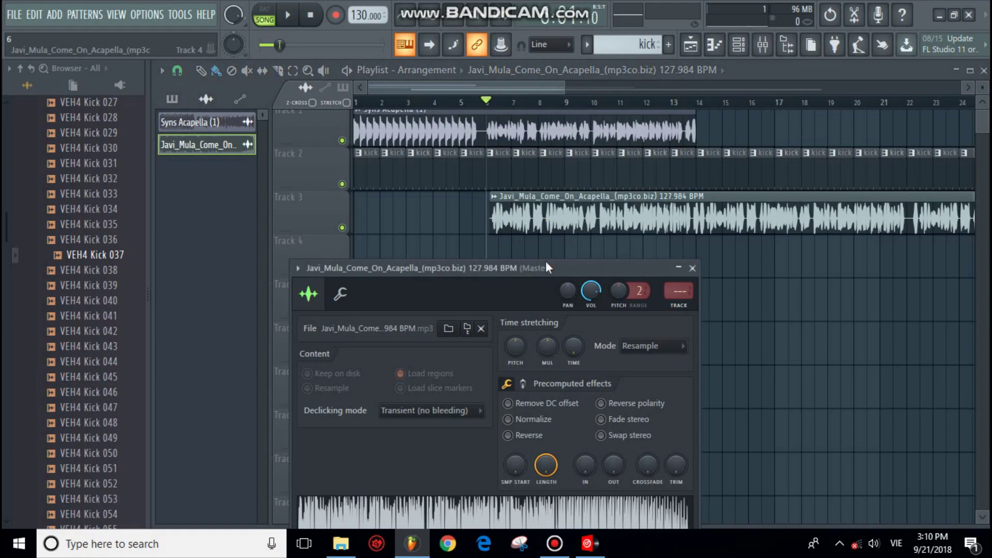
right_click(575, 354)
click(587, 374)
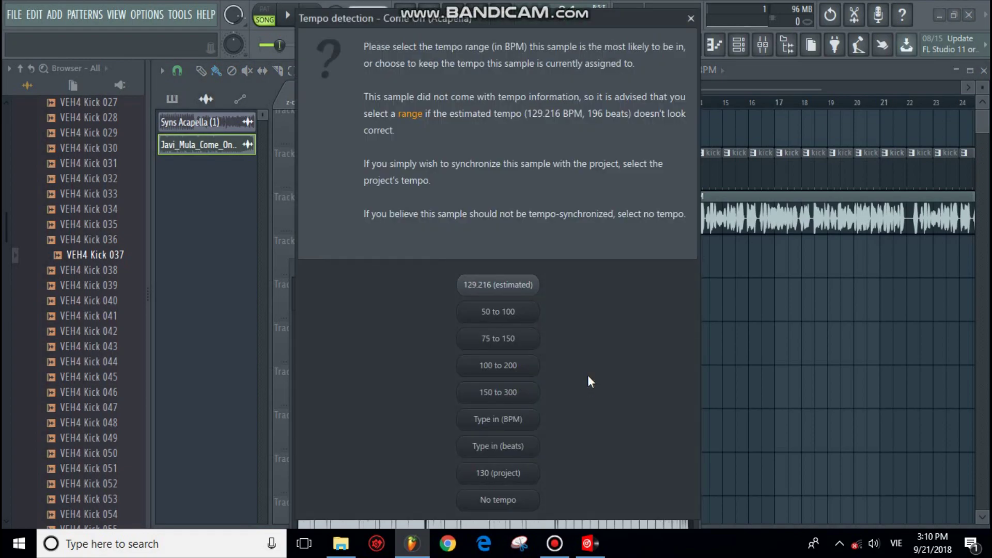
click(691, 19)
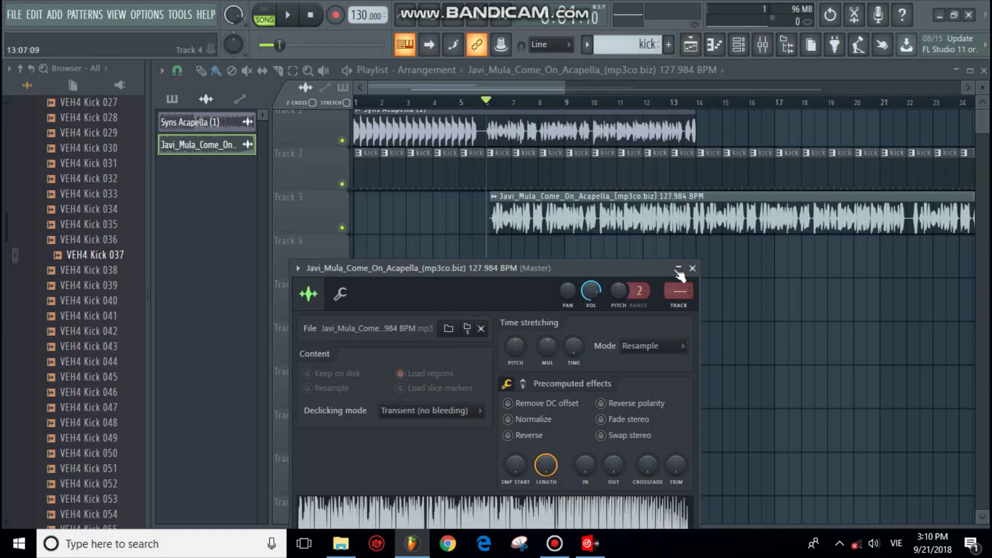
click(655, 346)
click(641, 486)
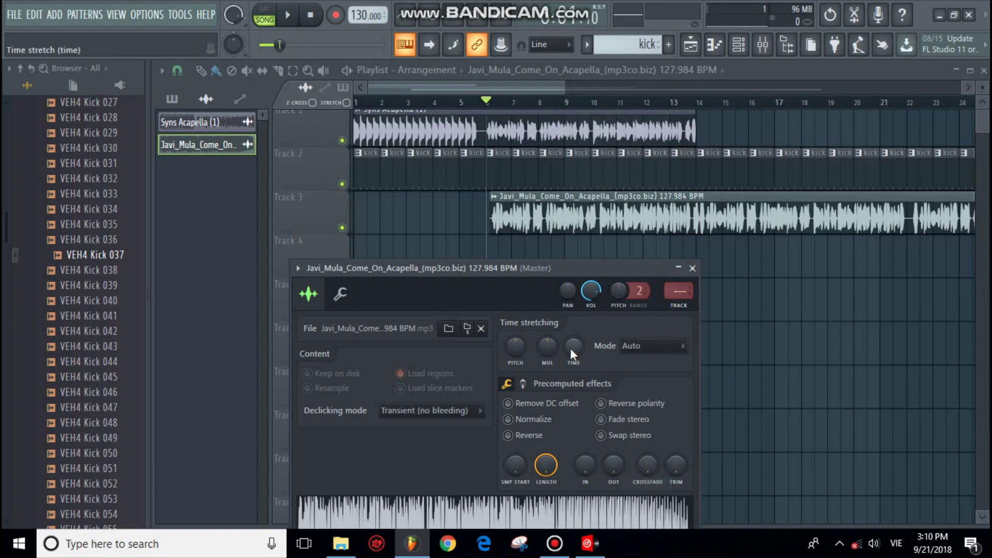
Step: Check the acapella's BPM in VirtualDJ, enter 127.984 BPM as the sample's tempo in FL Studio, and close its channel settings
right_click(572, 349)
click(592, 372)
click(591, 372)
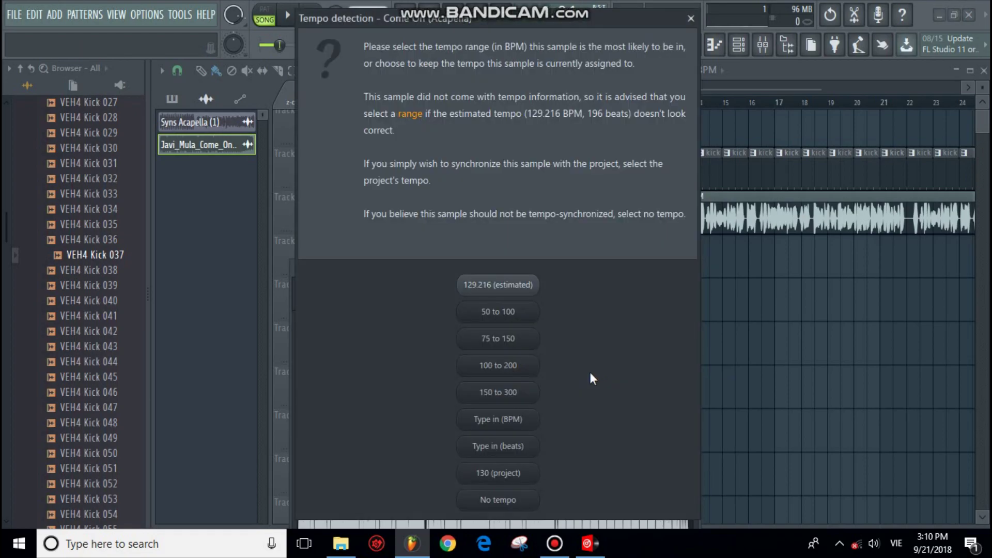
click(523, 423)
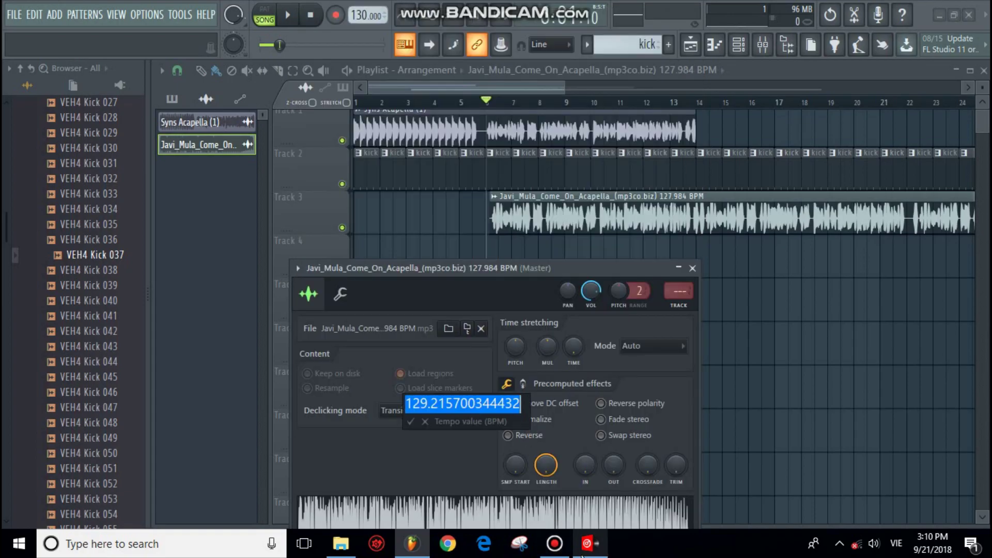
click(589, 544)
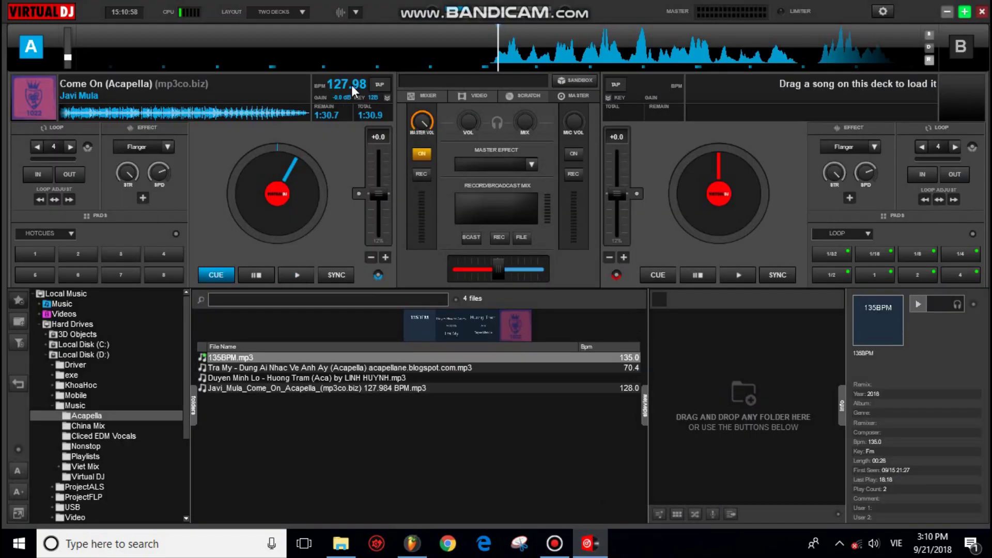
click(412, 544)
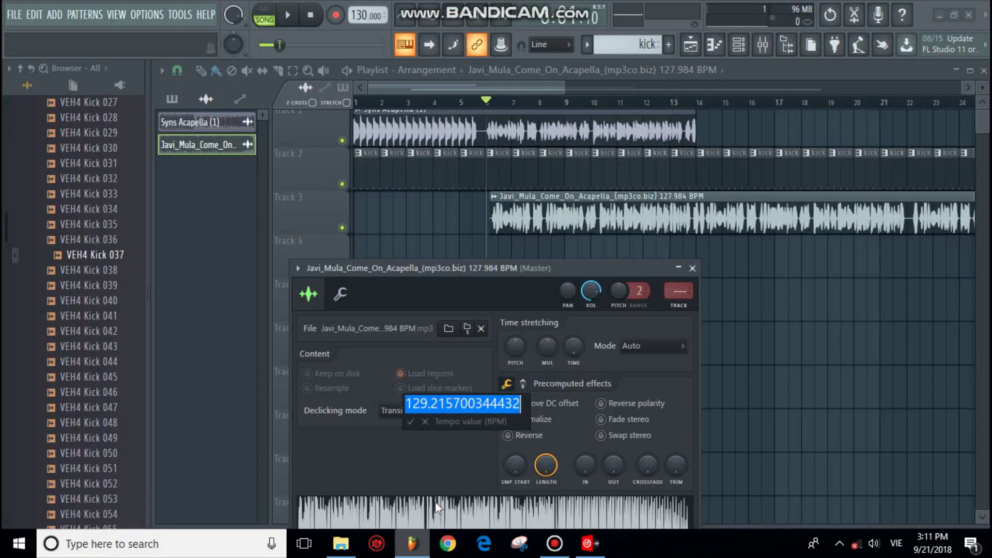
text(127.984)
key(Return)
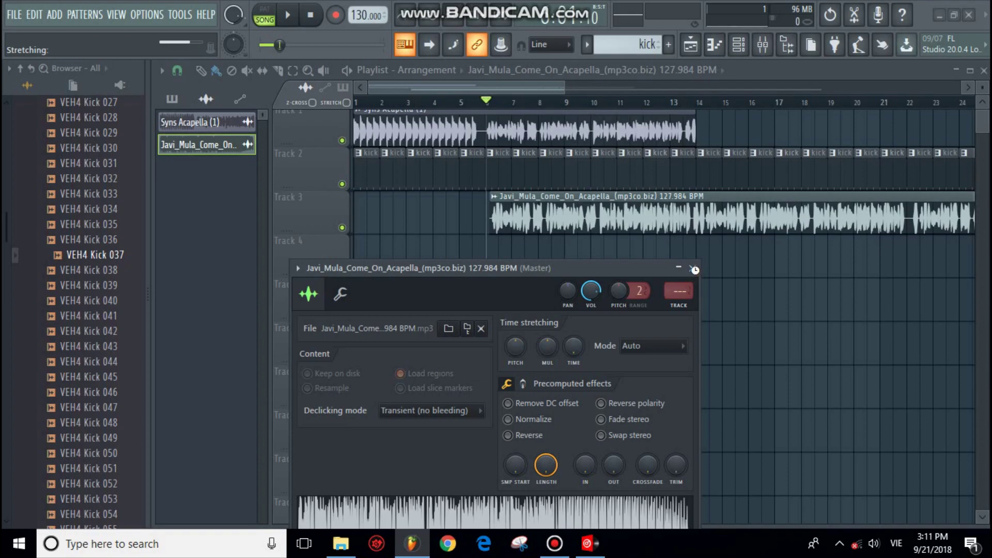
click(693, 267)
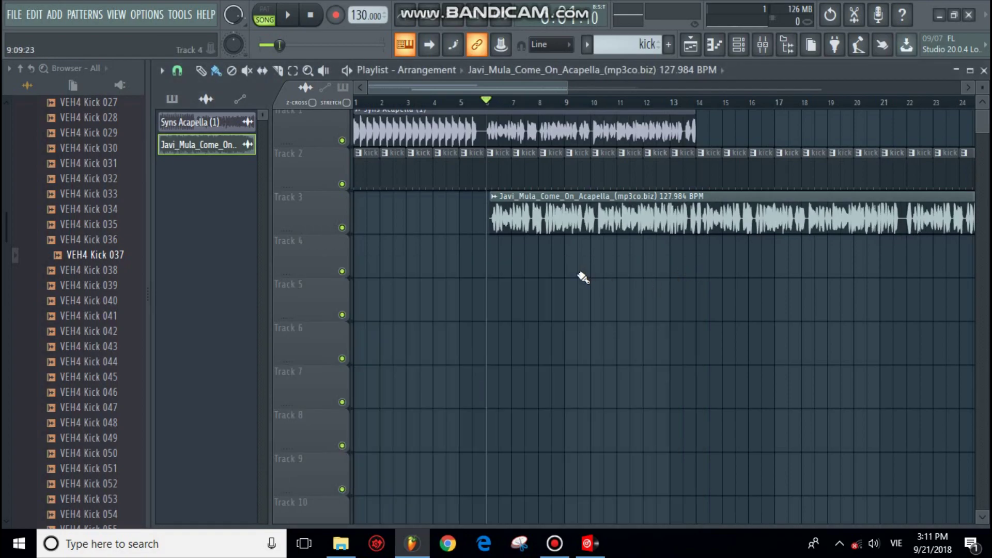
Step: Move the Javi_Mula clip on Track 3 so its waveform lines up with the Syns Acapella (1) vocals on Track 1
scroll(582, 277, up, 5)
drag(438, 88, 411, 91)
scroll(588, 225, up, 3)
scroll(586, 226, up, 2)
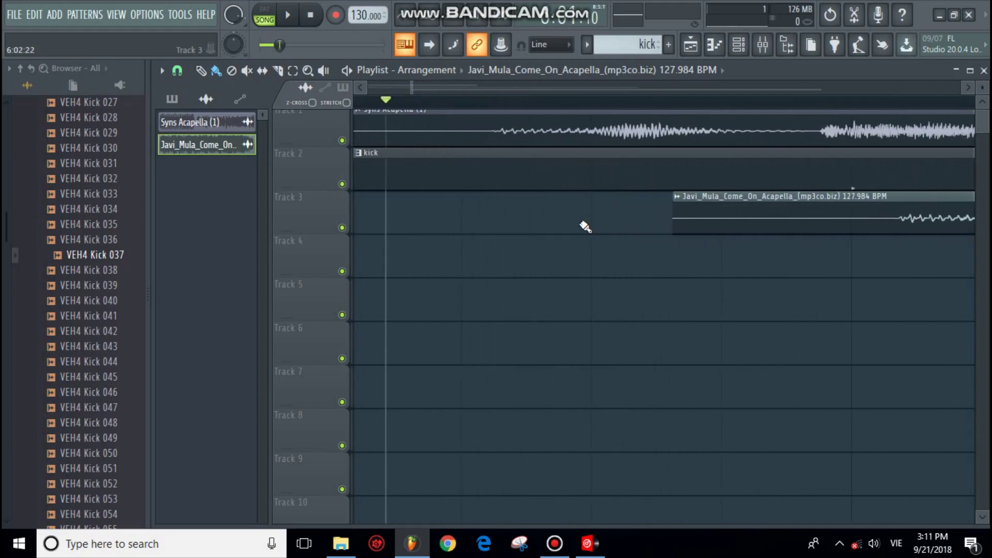
drag(819, 205, 379, 223)
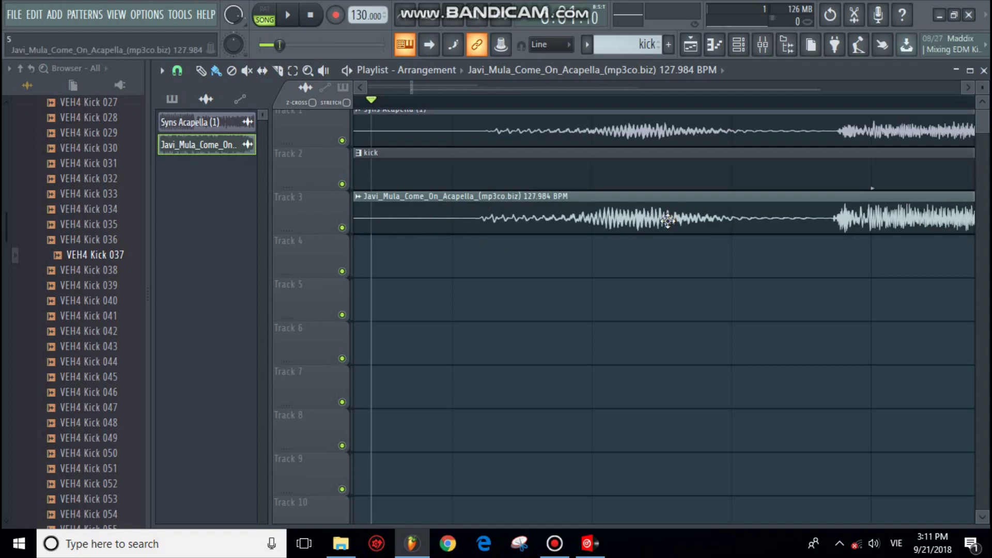
drag(668, 220, 674, 216)
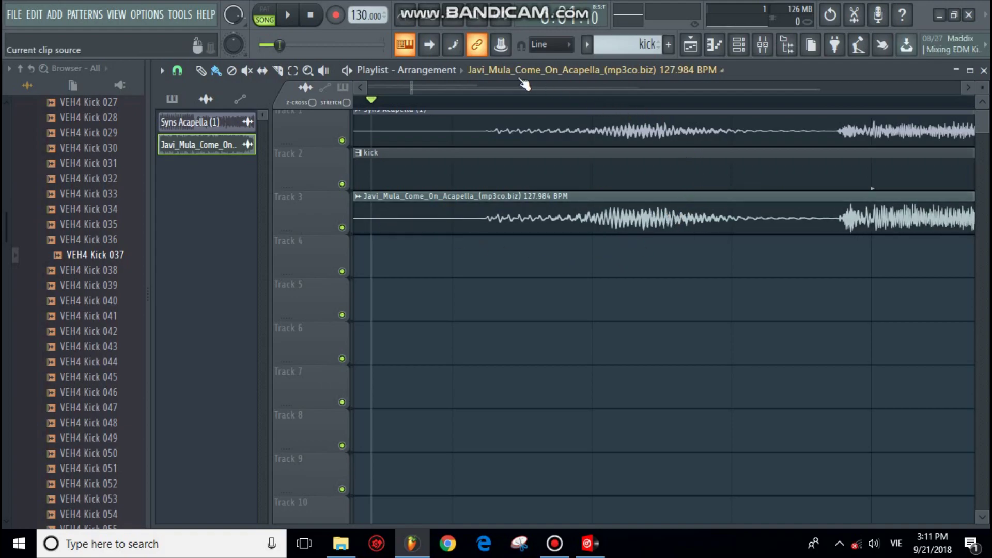
Step: Pan the Syns Acapella (1) and Javi_Mula channels, and play both clips together to compare their timing
key(space)
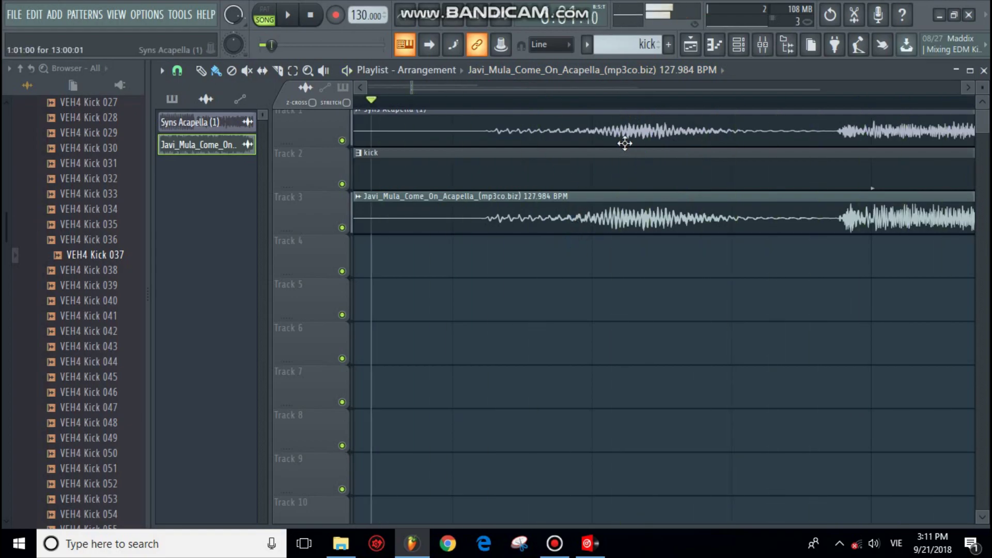
double_click(606, 129)
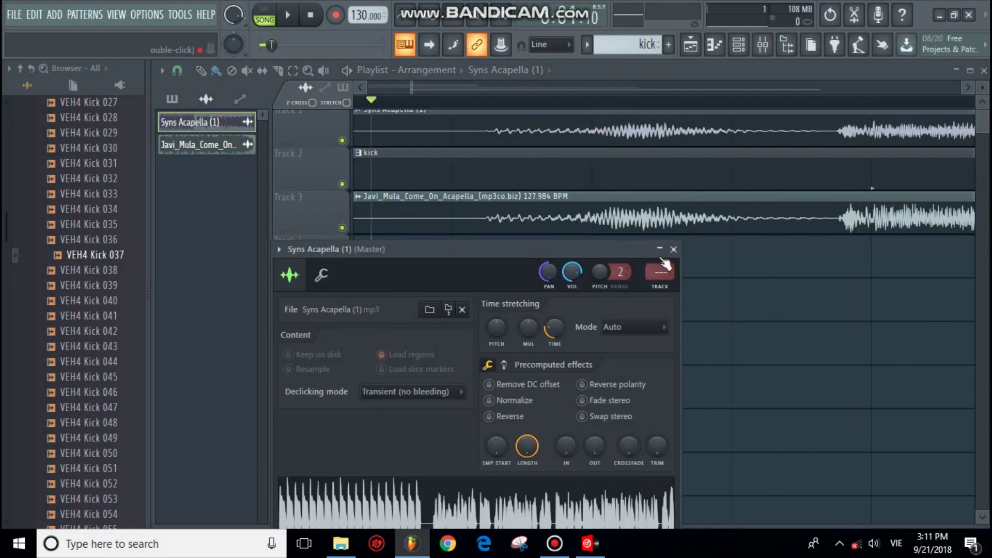
click(674, 250)
double_click(606, 214)
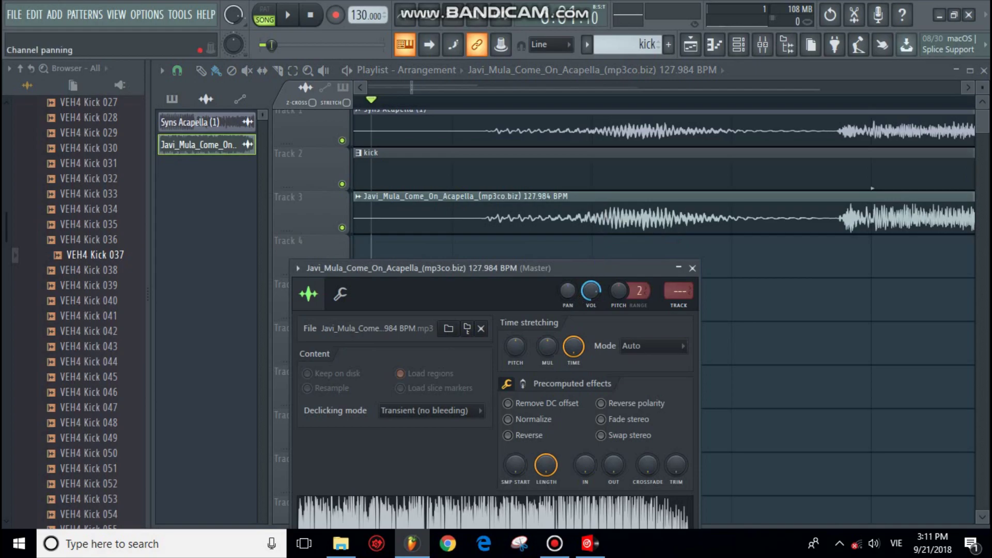
click(693, 268)
key(space)
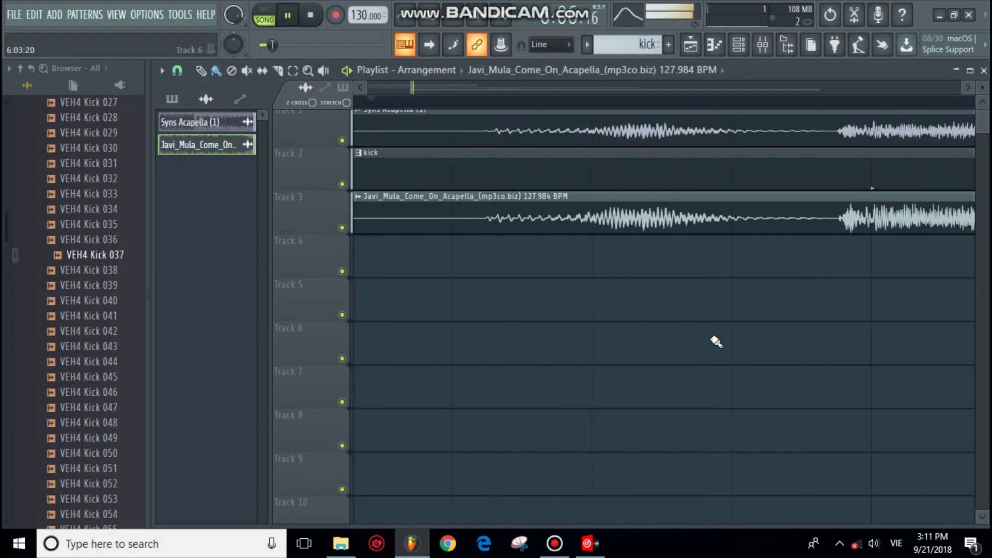
scroll(571, 327, up, 5)
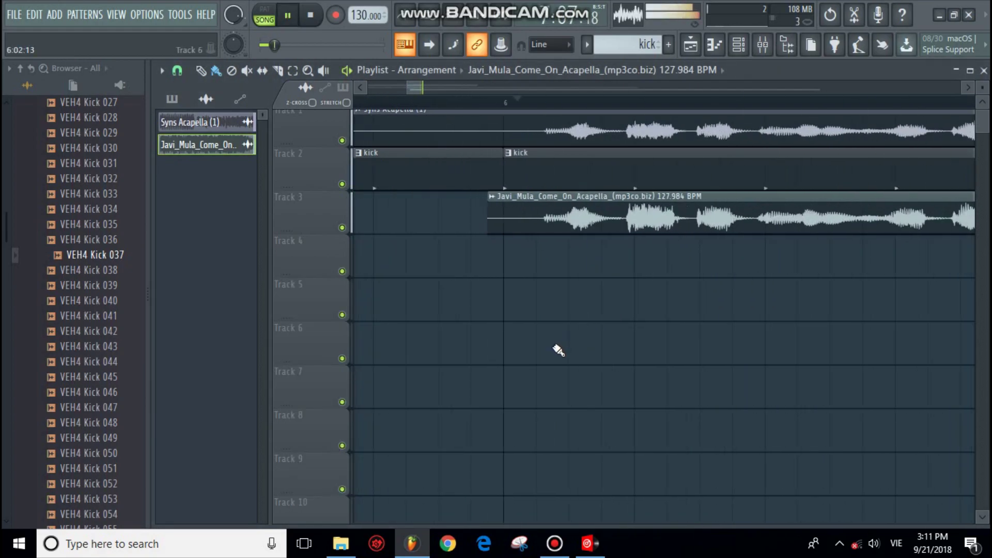
scroll(558, 350, down, 2)
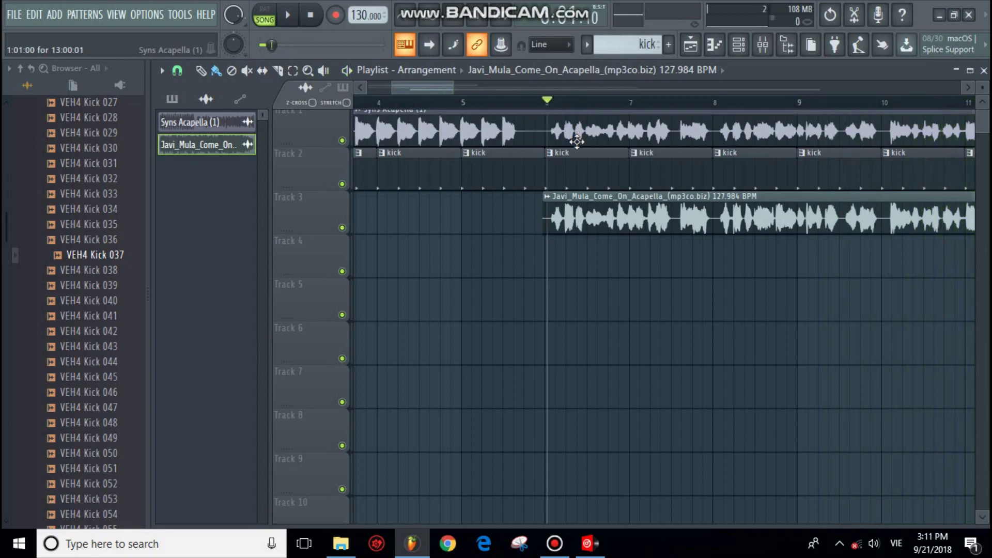
Step: Delete the Syns Acapella (1) channel from the channel rack, and hide the rack
key(F6)
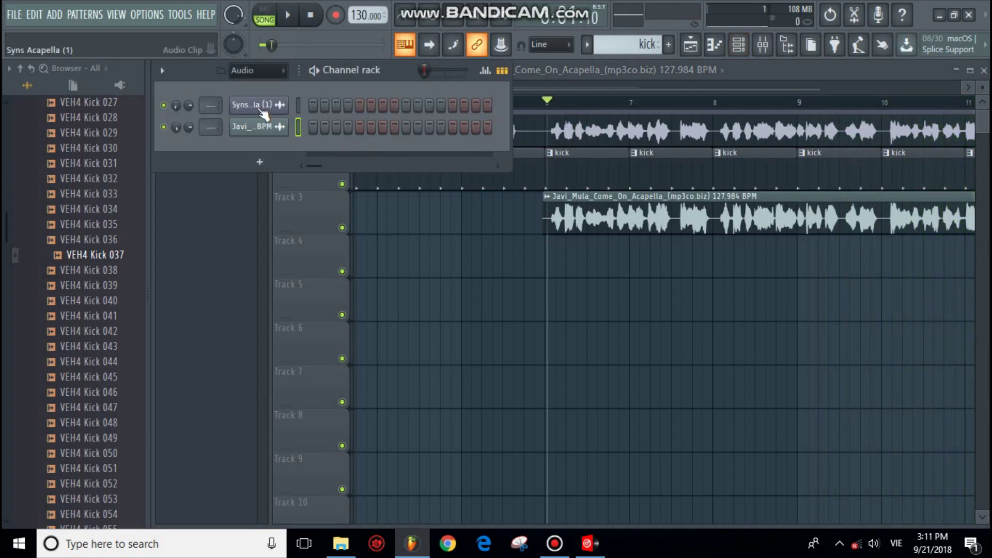
right_click(260, 109)
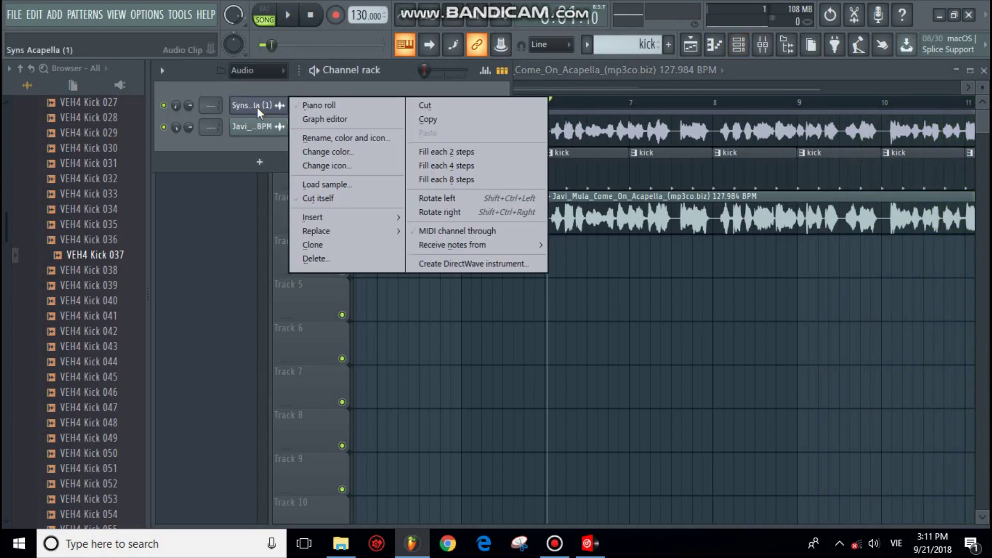
click(315, 259)
click(571, 311)
key(F6)
Step: Reset the Javi_Mula channel's panning to its default, and close its settings
double_click(609, 223)
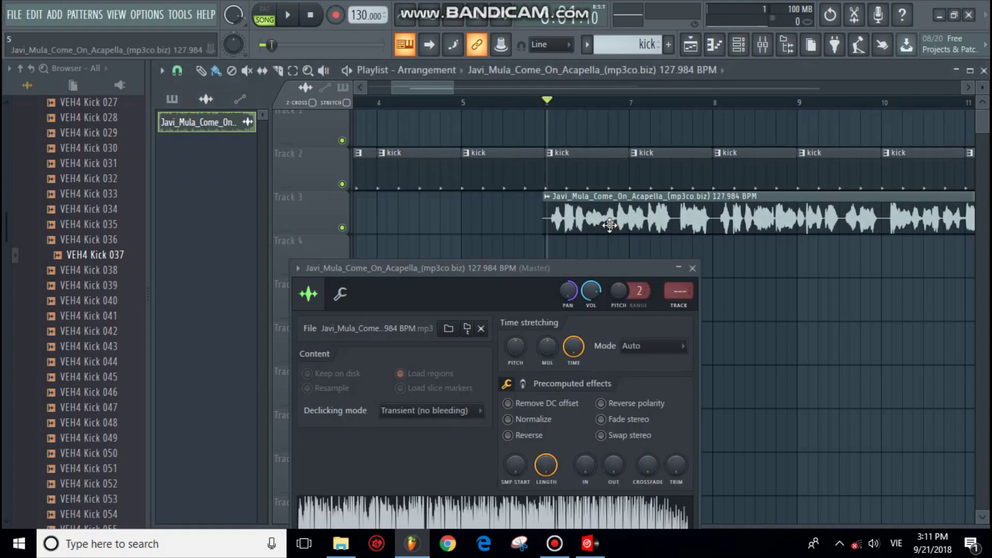
right_click(561, 292)
click(584, 300)
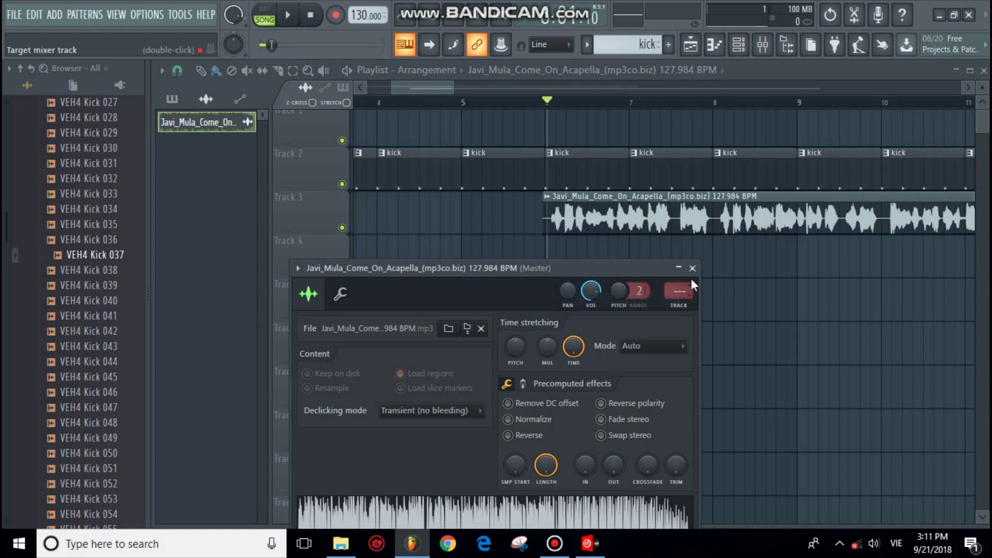
click(693, 269)
Step: Play the Javi_Mula acapella with the kick from bar 6, lowering its channel volume to about 61%, and stop playback
key(space)
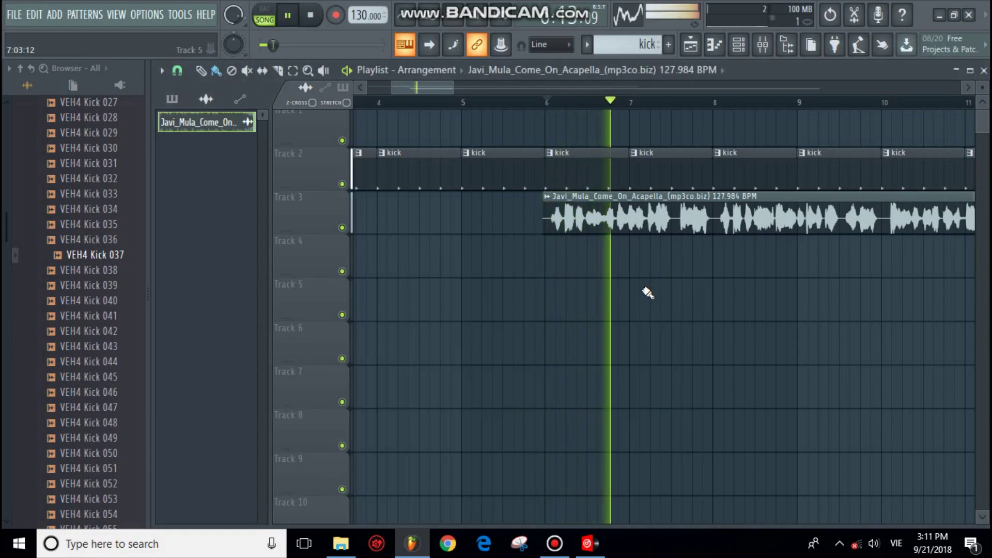
double_click(588, 218)
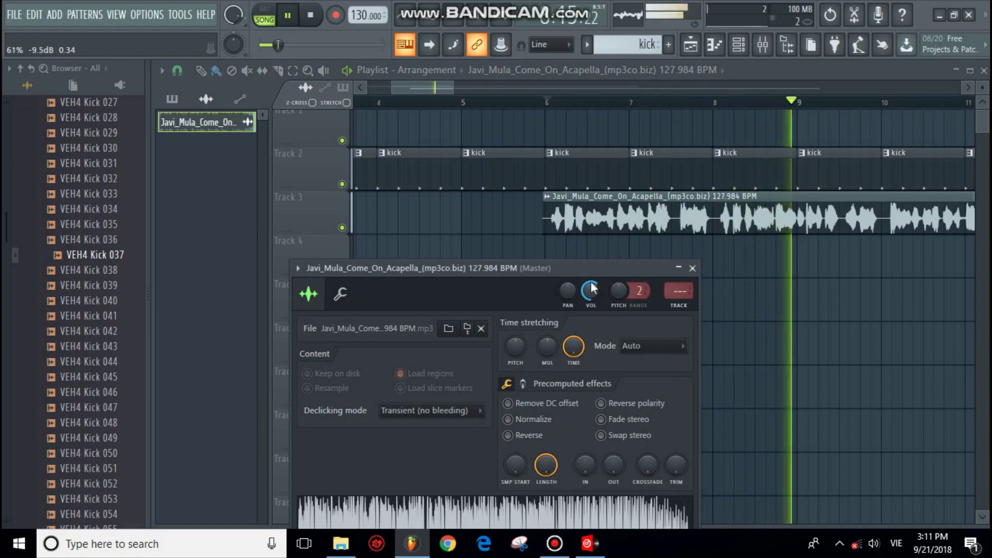
click(693, 268)
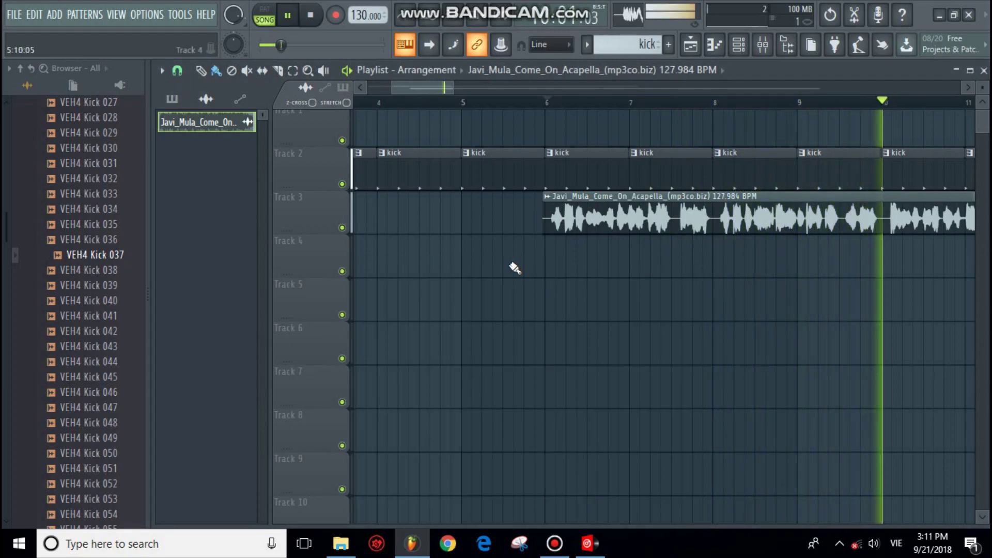
key(space)
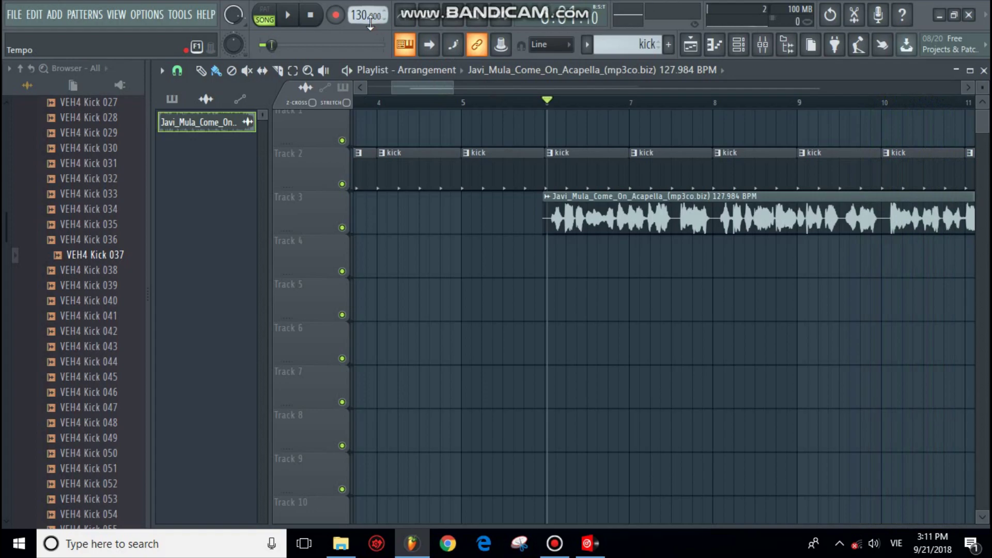
Step: Set the project tempo to 140 BPM, restretch all channels, and play the acapella with the kick pattern
right_click(361, 17)
click(504, 127)
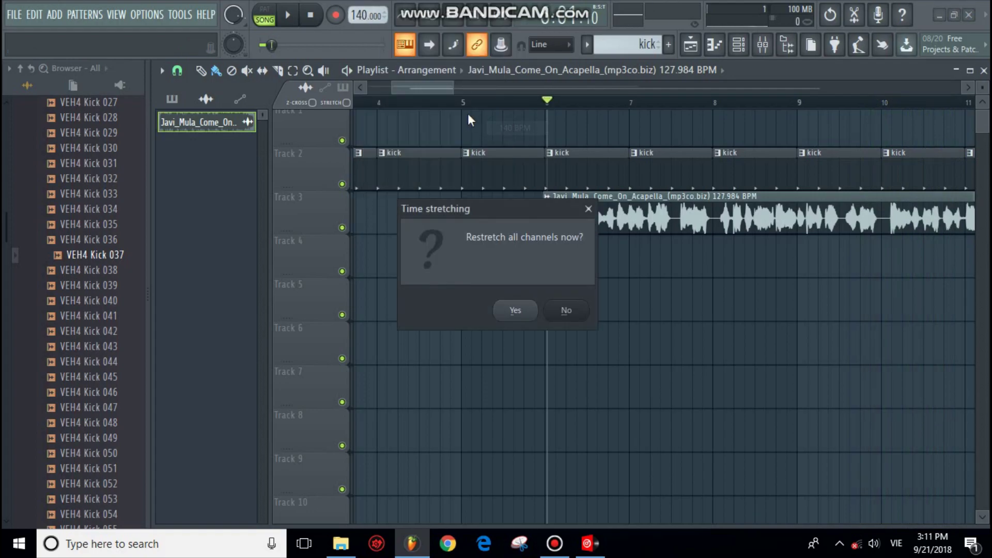
click(517, 311)
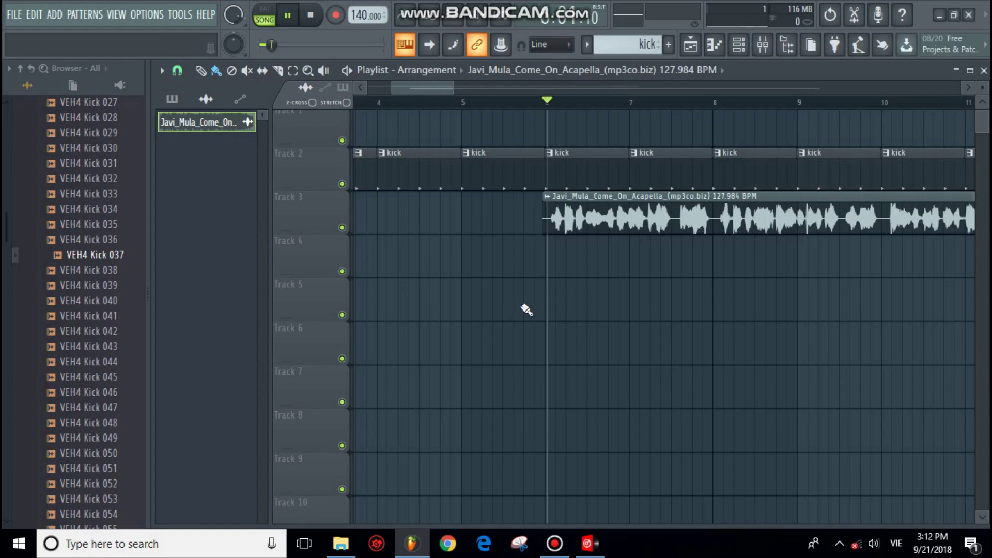
key(space)
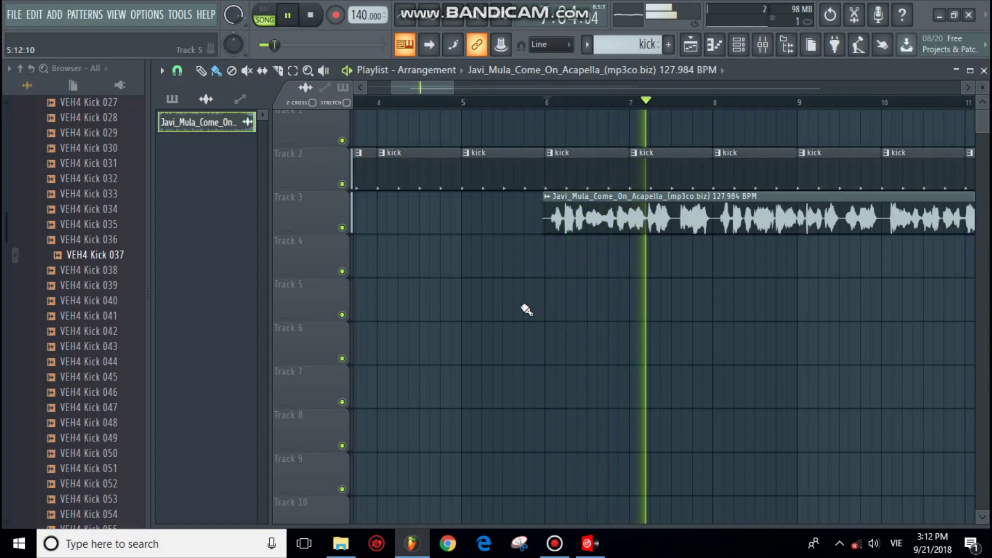
scroll(467, 270, down, 5)
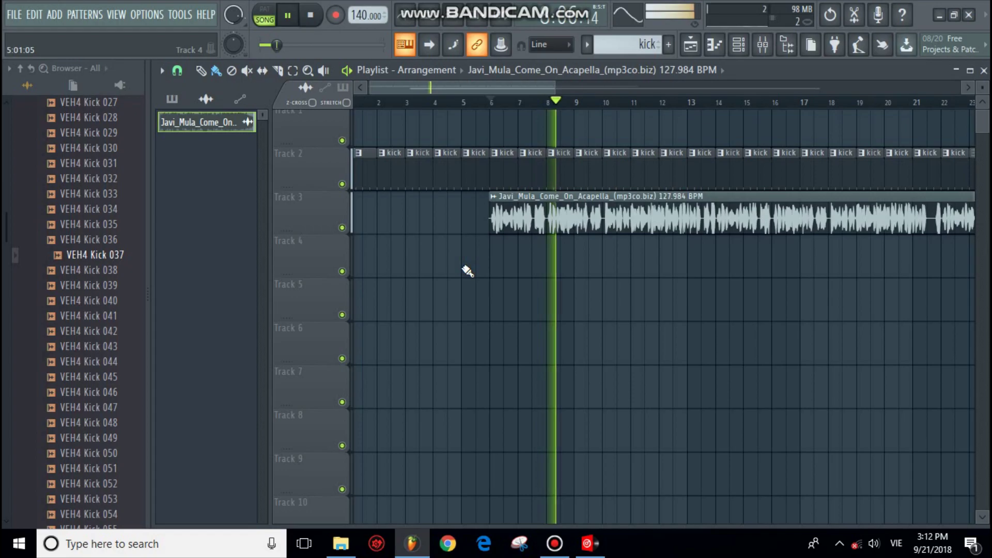